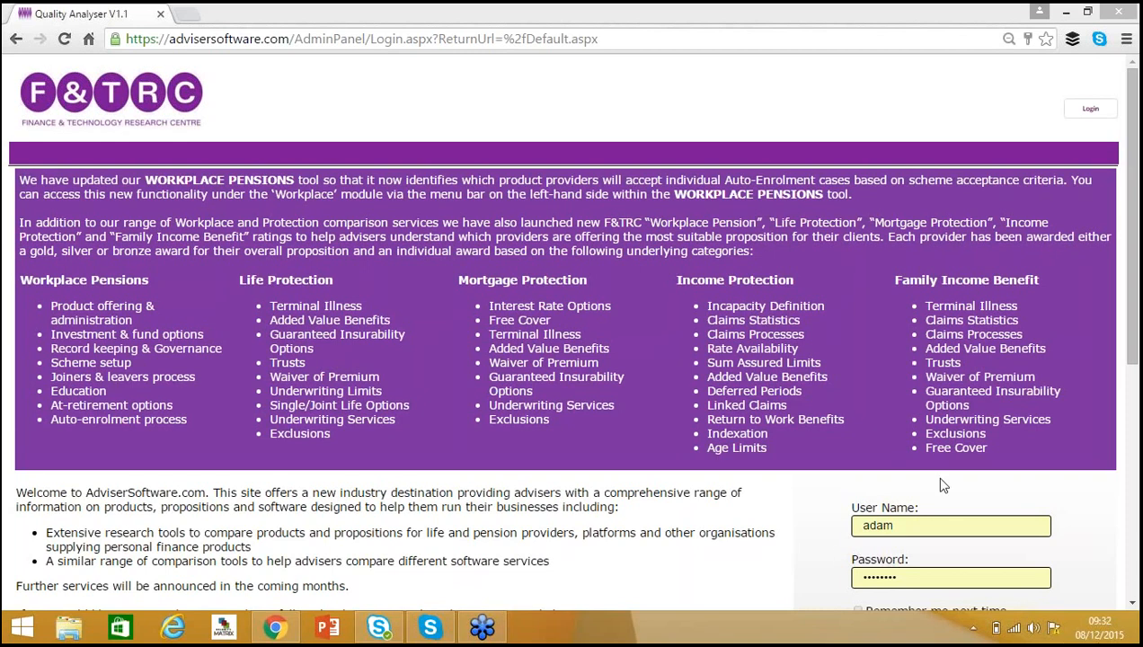
Log in to the adviser portal with the pre-filled user name and password.
left_click_drag(1136, 290, 1136, 382)
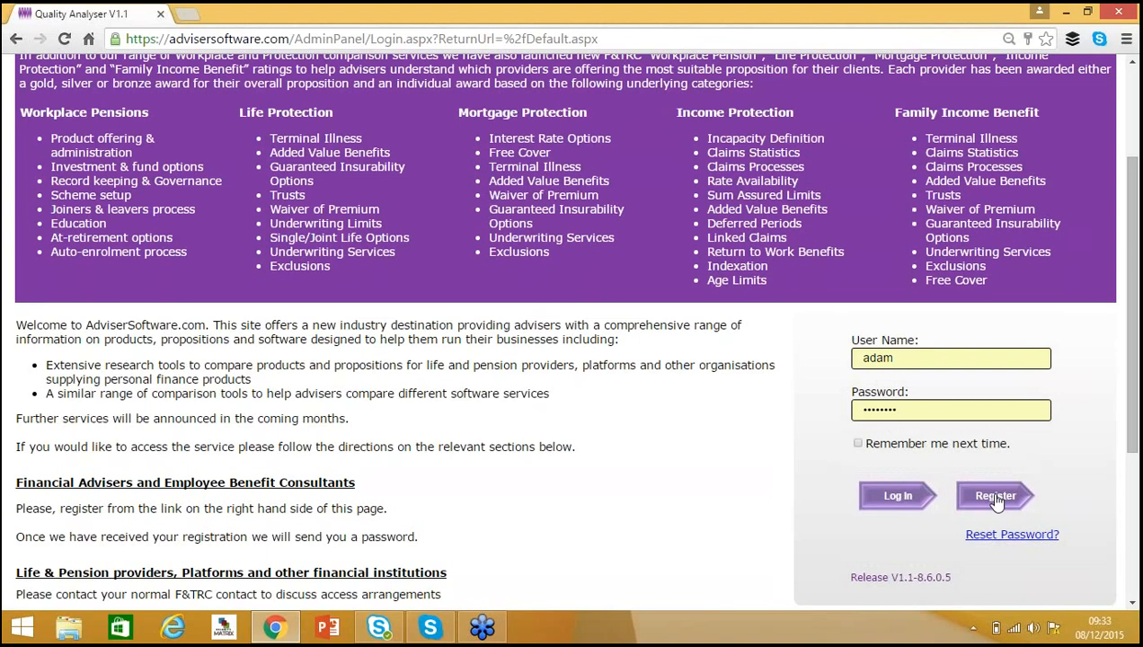
left_click(897, 498)
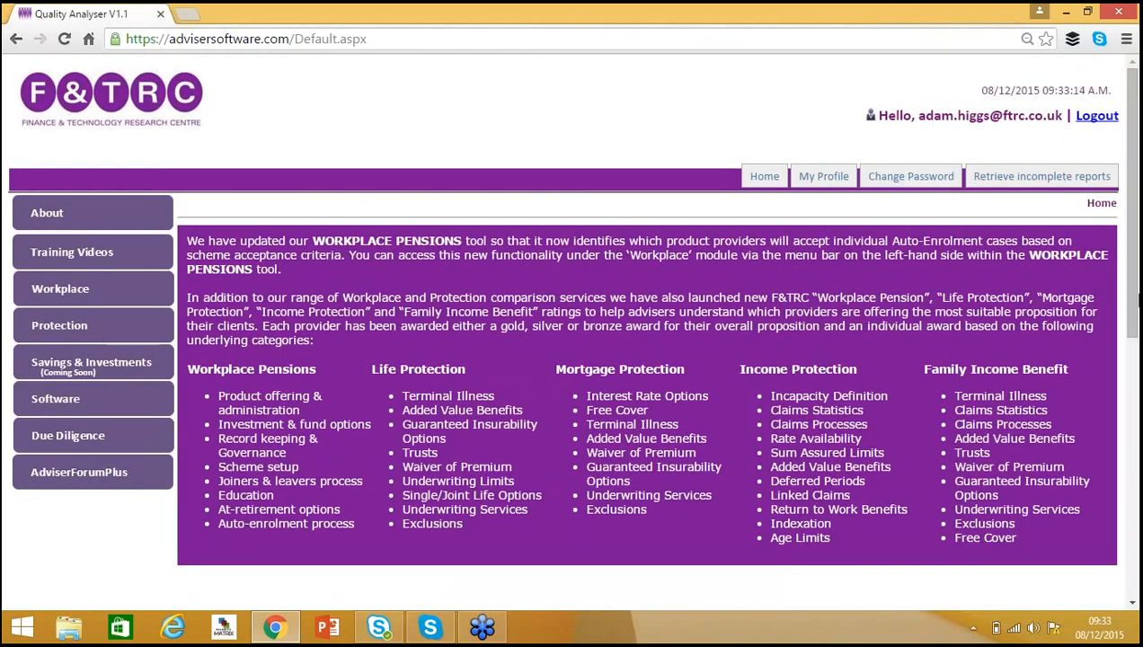
Open the Training Videos page, scroll through the list of training tutorials, and close its tab.
mouse_move(1134, 261)
left_mouse_down()
mouse_move(1137, 311)
mouse_move(1137, 243)
left_mouse_up()
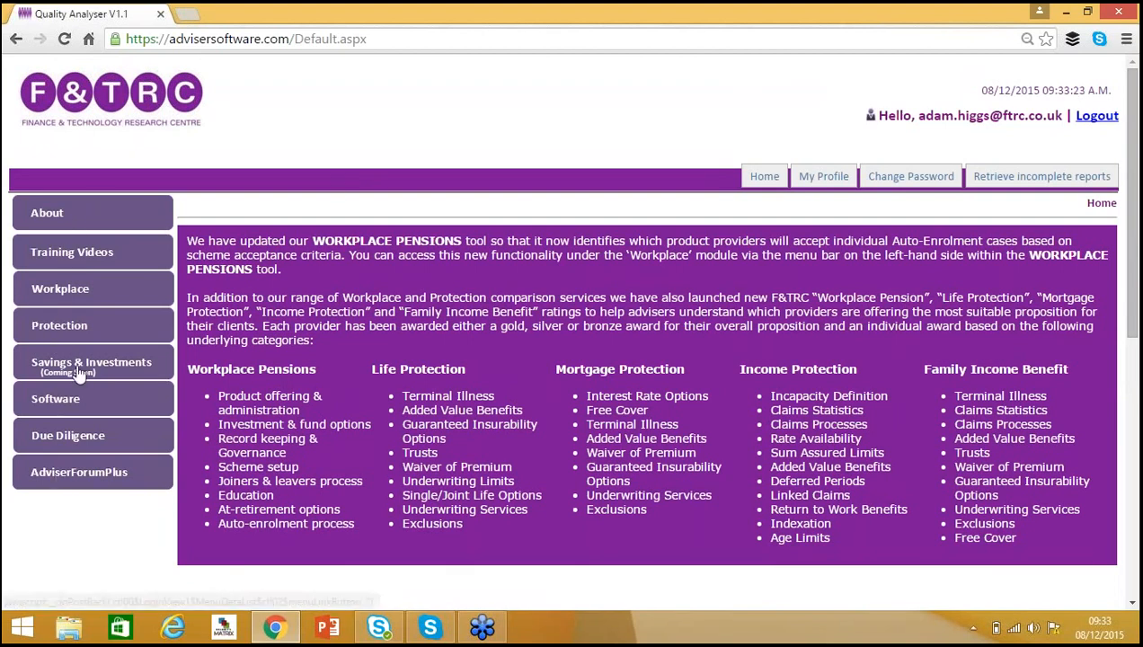
left_click(64, 256)
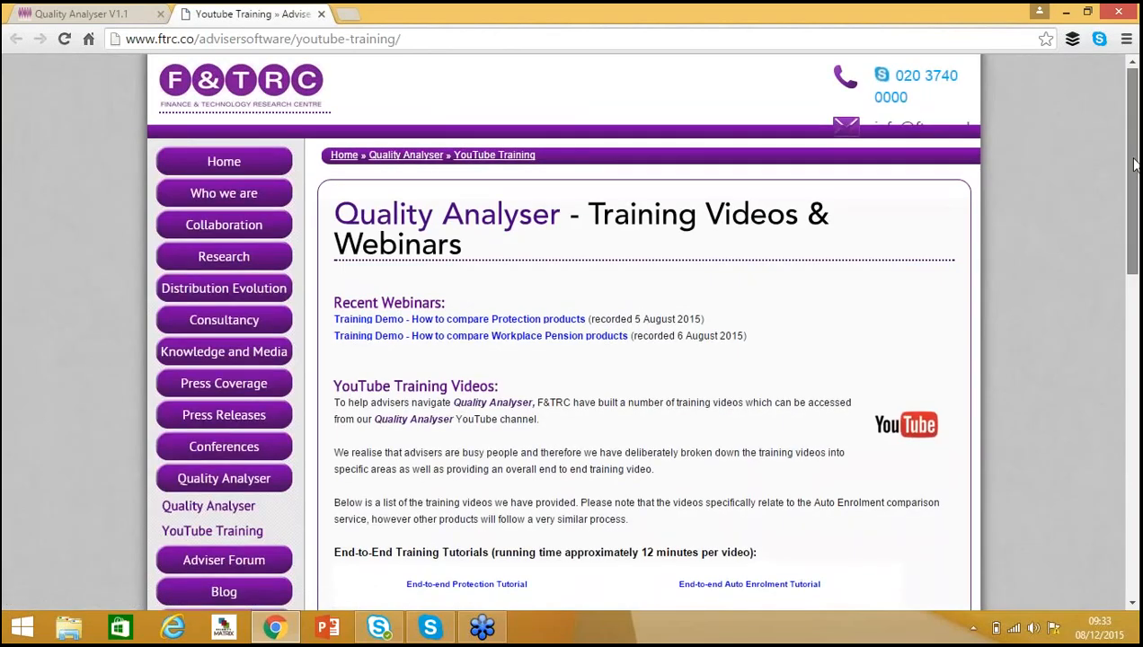
left_click_drag(1135, 163, 1134, 281)
scroll(548, 466, "up", 4)
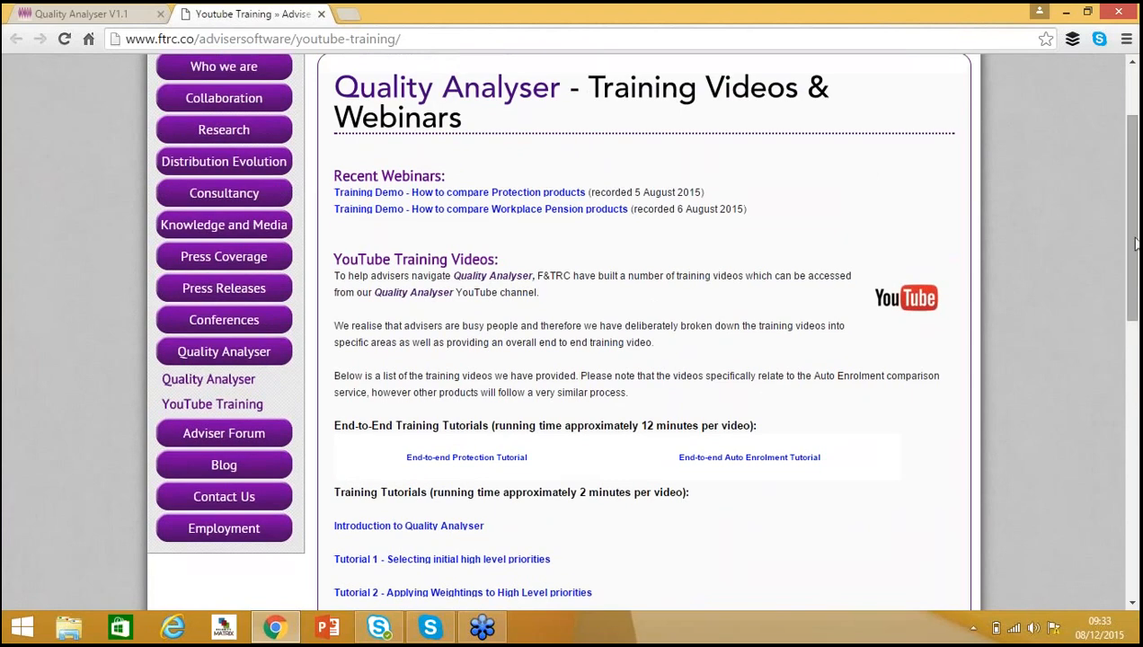
left_click_drag(1136, 243, 1137, 405)
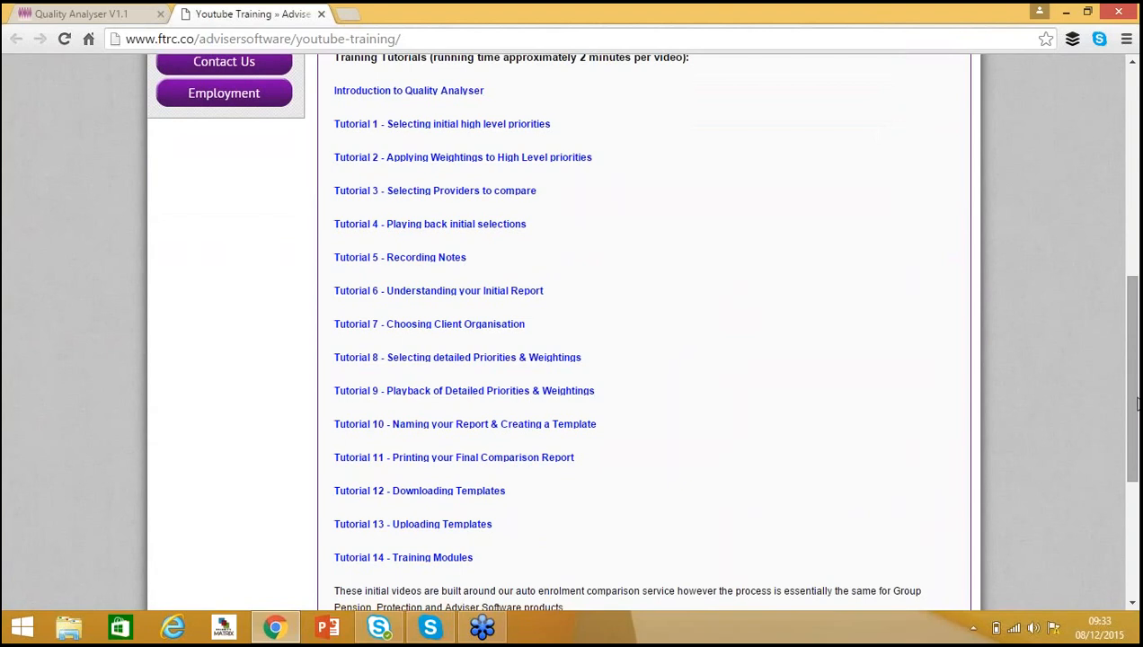
left_click_drag(1137, 406, 1132, 170)
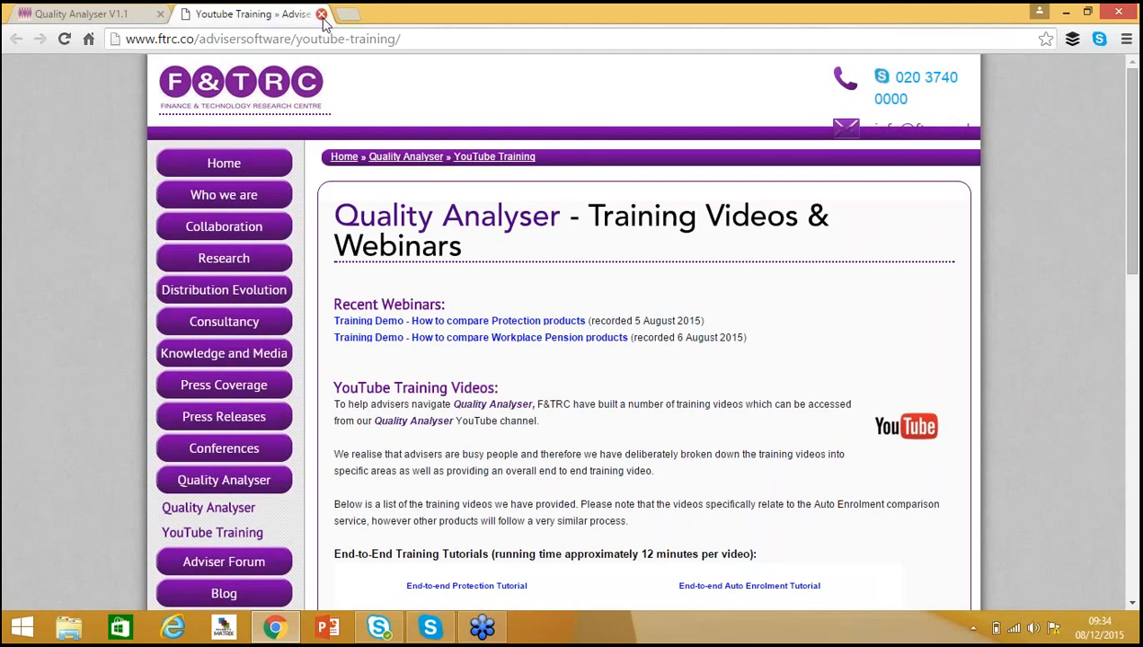
left_click(321, 16)
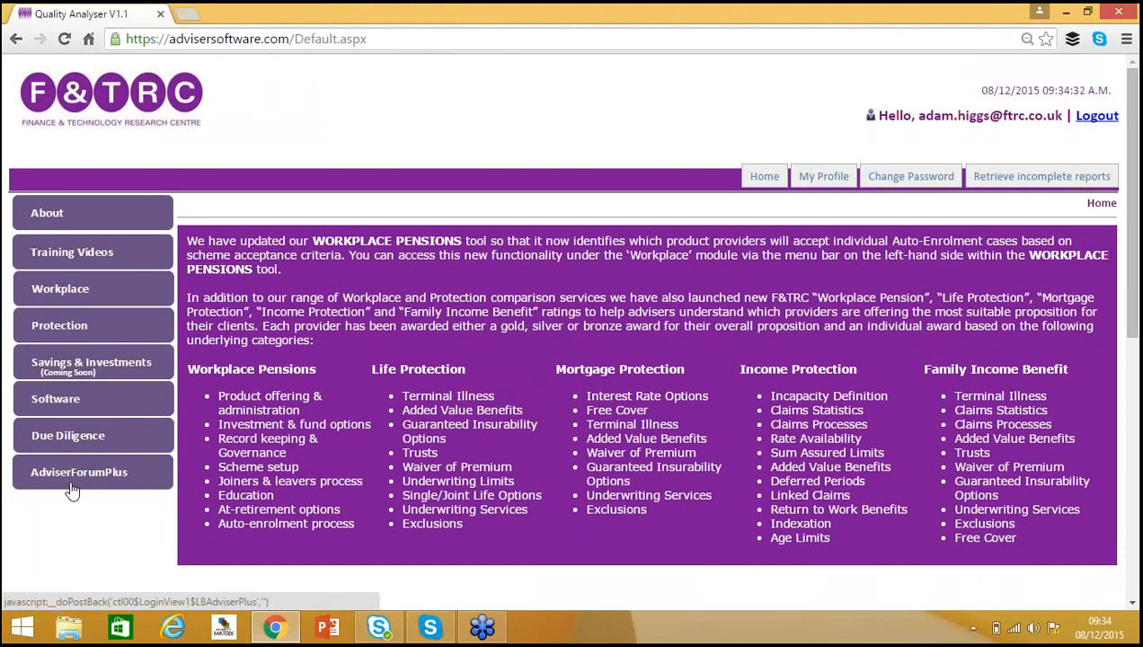
Expand the Workplace and Protection menu sections to view their sub-options.
left_click(67, 296)
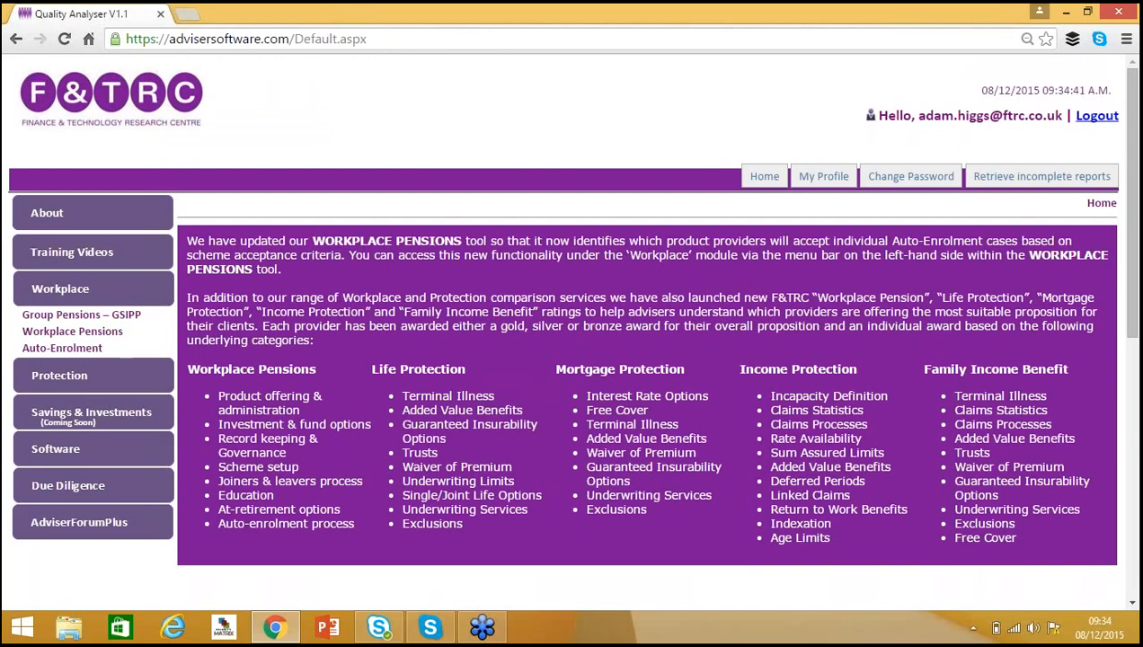
left_click(74, 380)
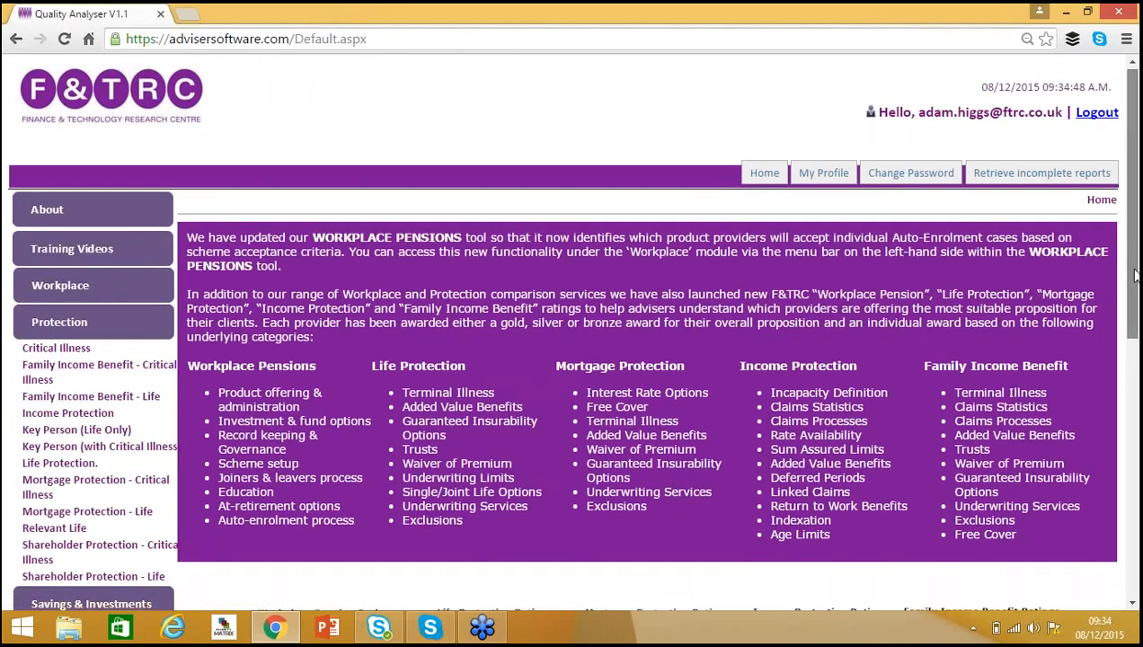
scroll(118, 373, "down", 3)
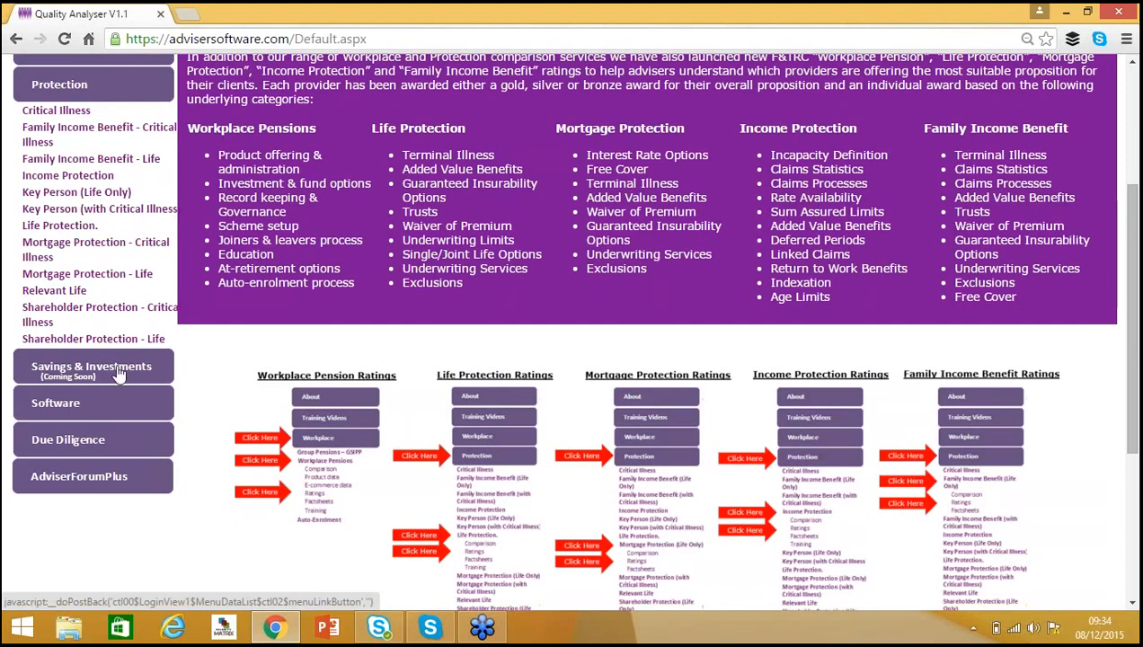
Expand the Software, Due Diligence and Protection menu sections to view their sub-options.
left_click(61, 409)
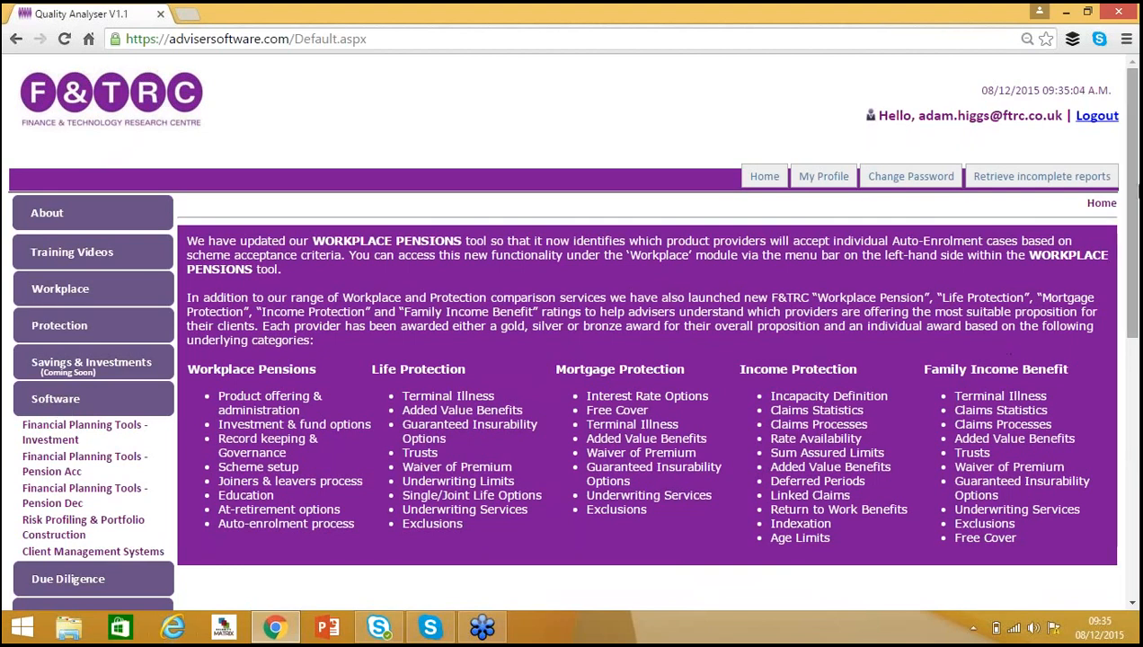
scroll(575, 269, "down", 3)
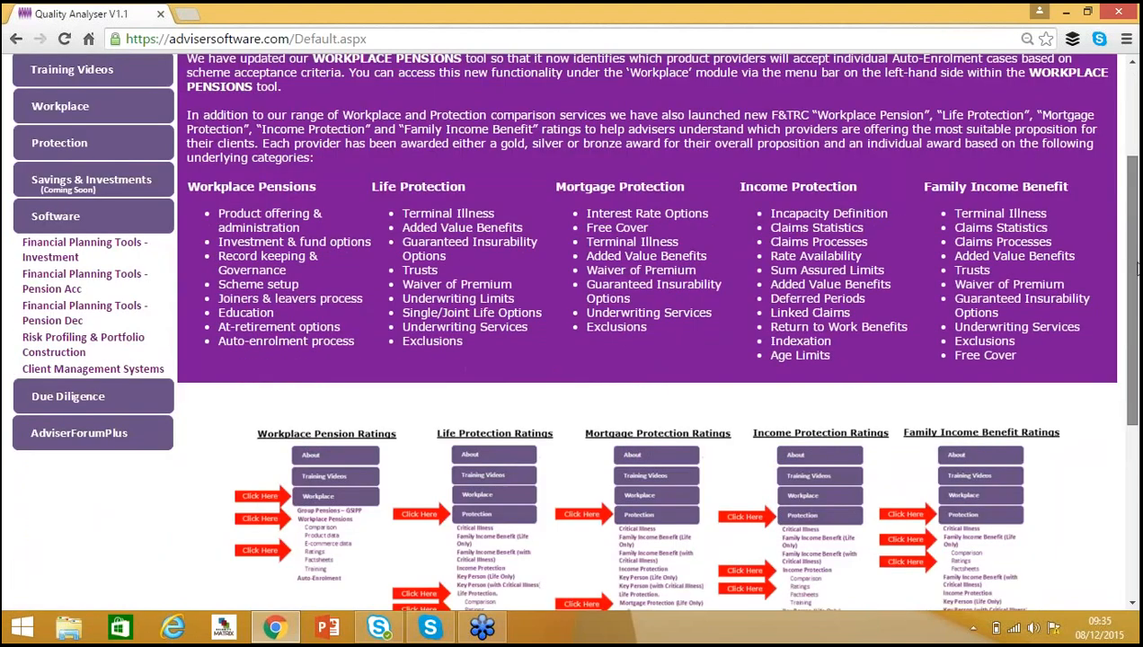
left_click(72, 359)
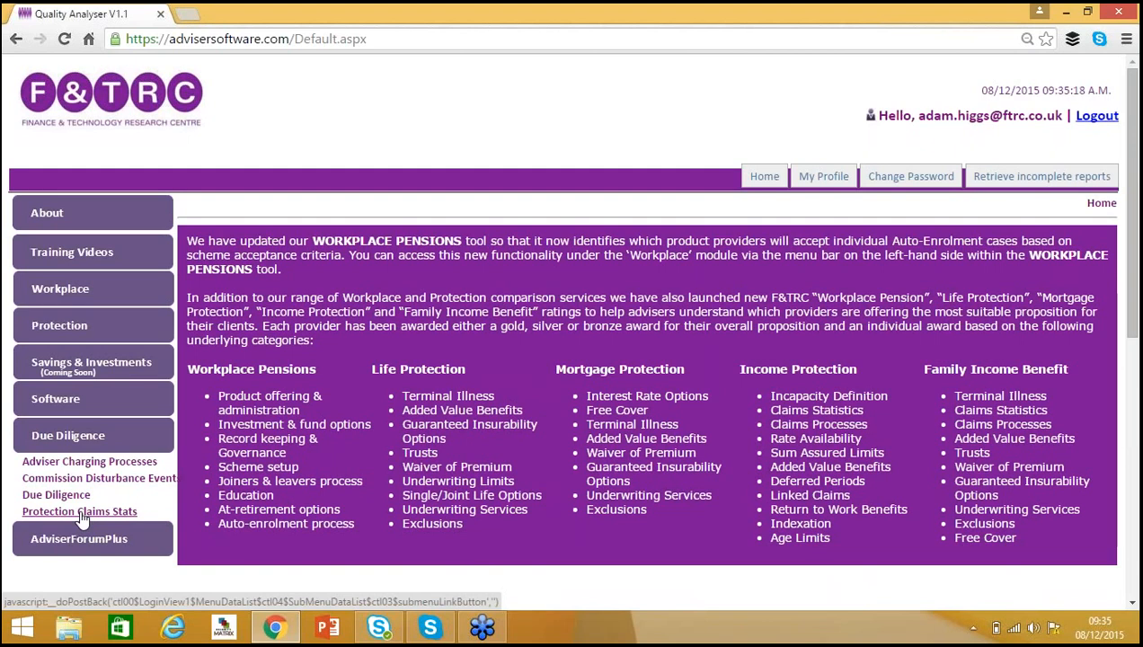
left_click(65, 329)
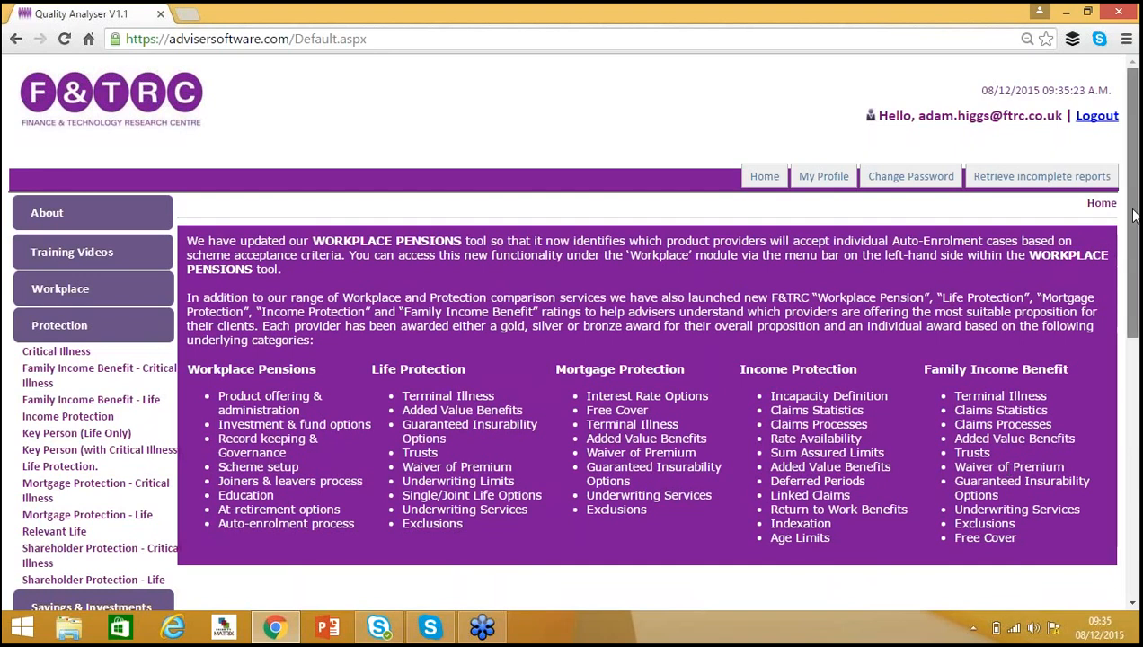
left_click_drag(1133, 216, 1136, 287)
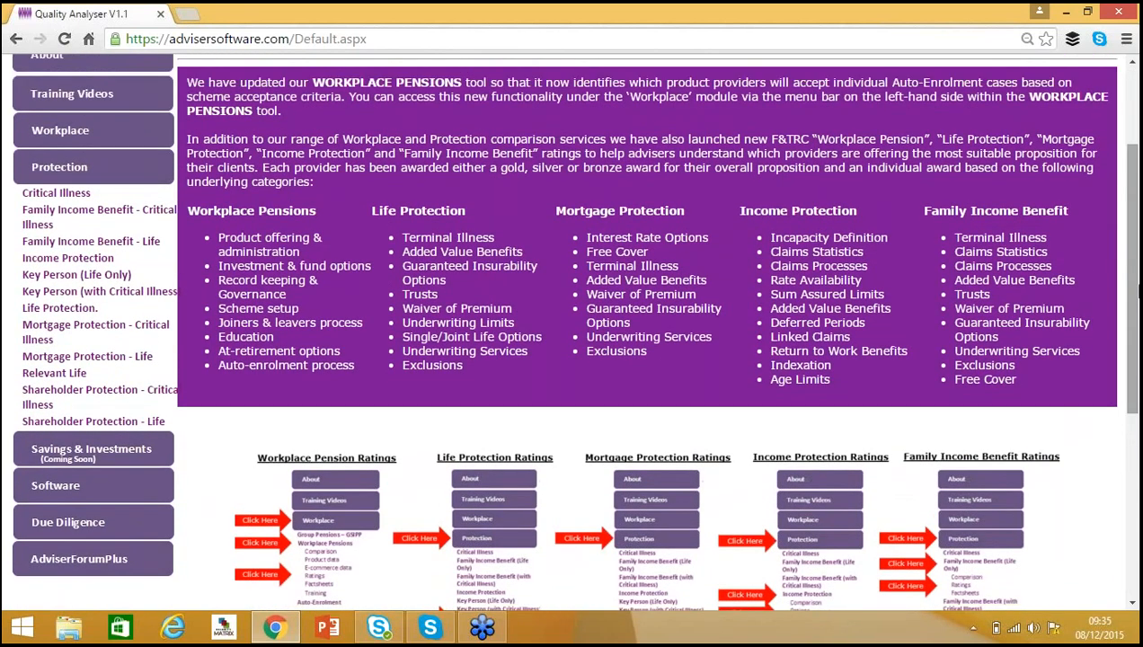
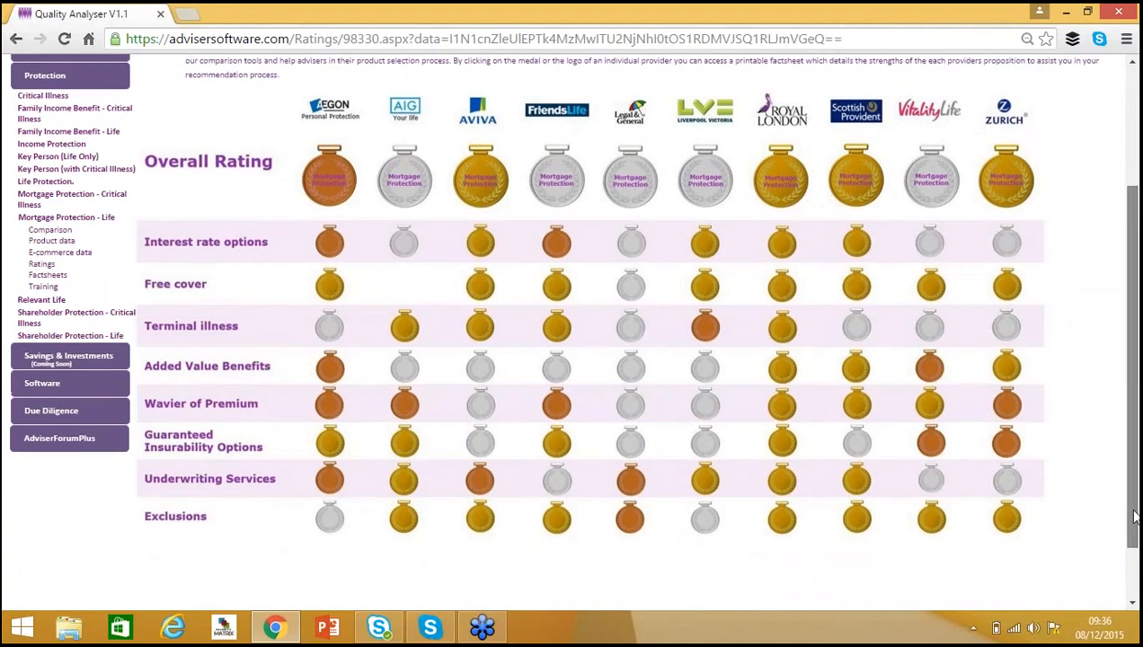
Open Royal London's Mortgage Protection rating factsheet from the ratings medal table.
left_click_drag(1133, 525, 1134, 505)
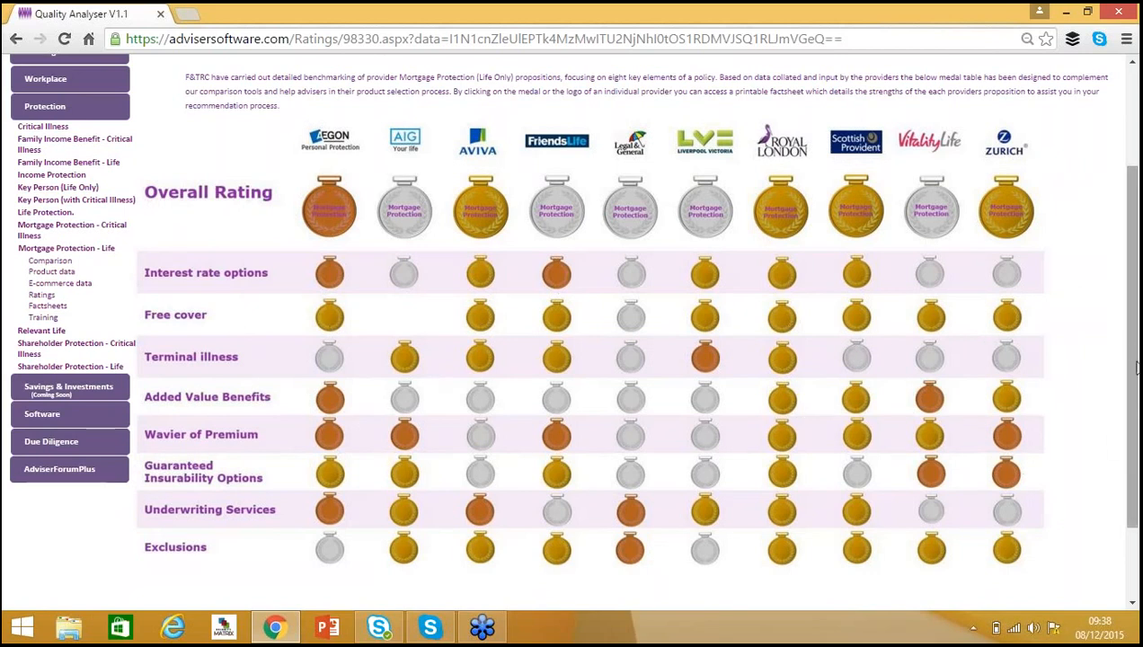
left_click_drag(1130, 365, 1136, 377)
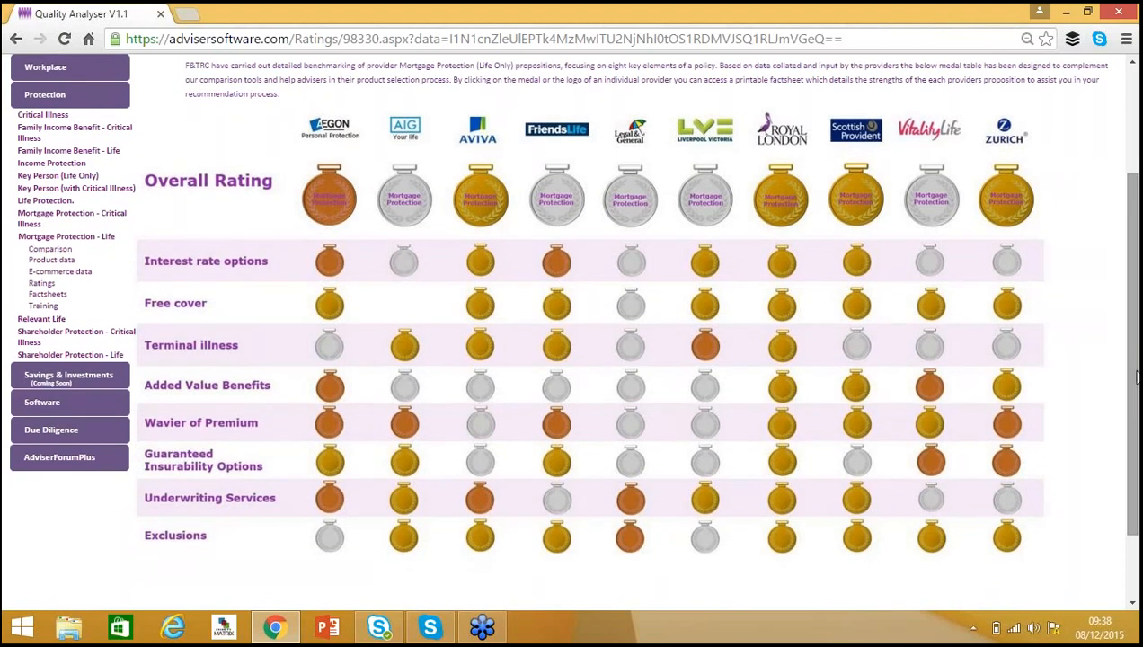
left_click(781, 209)
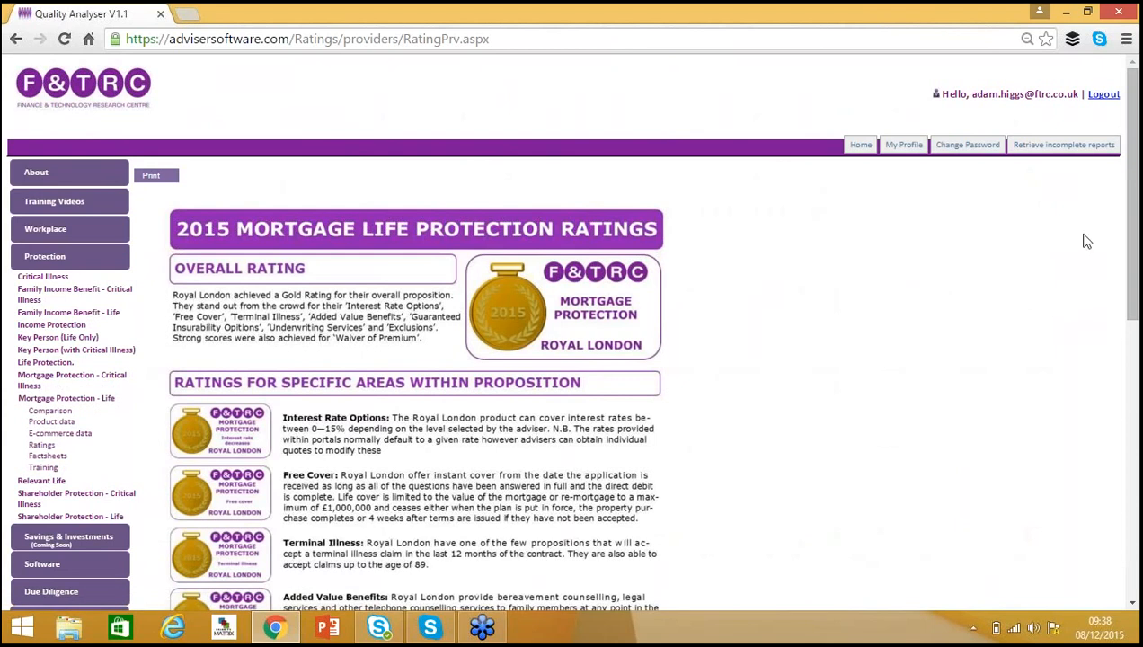
Scroll through the Royal London factsheet's specific-area ratings and return to the ratings table.
left_click_drag(1134, 174, 1135, 240)
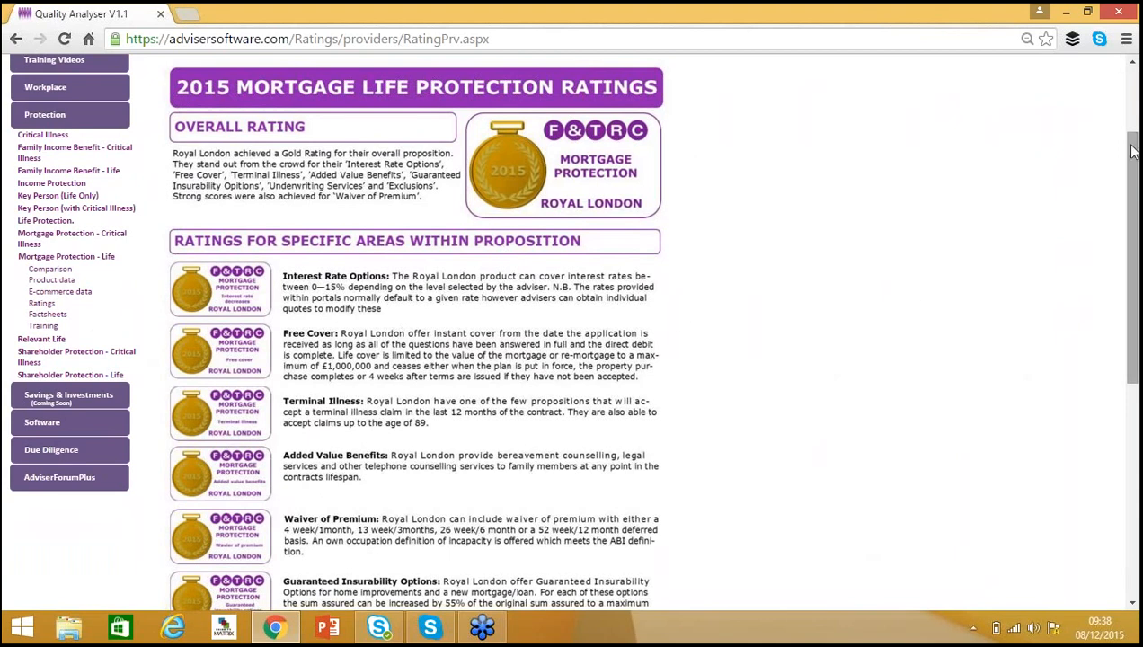
mouse_move(1135, 164)
left_mouse_down()
mouse_move(1135, 274)
mouse_move(1135, 161)
left_mouse_up()
scroll(793, 212, "down", 3)
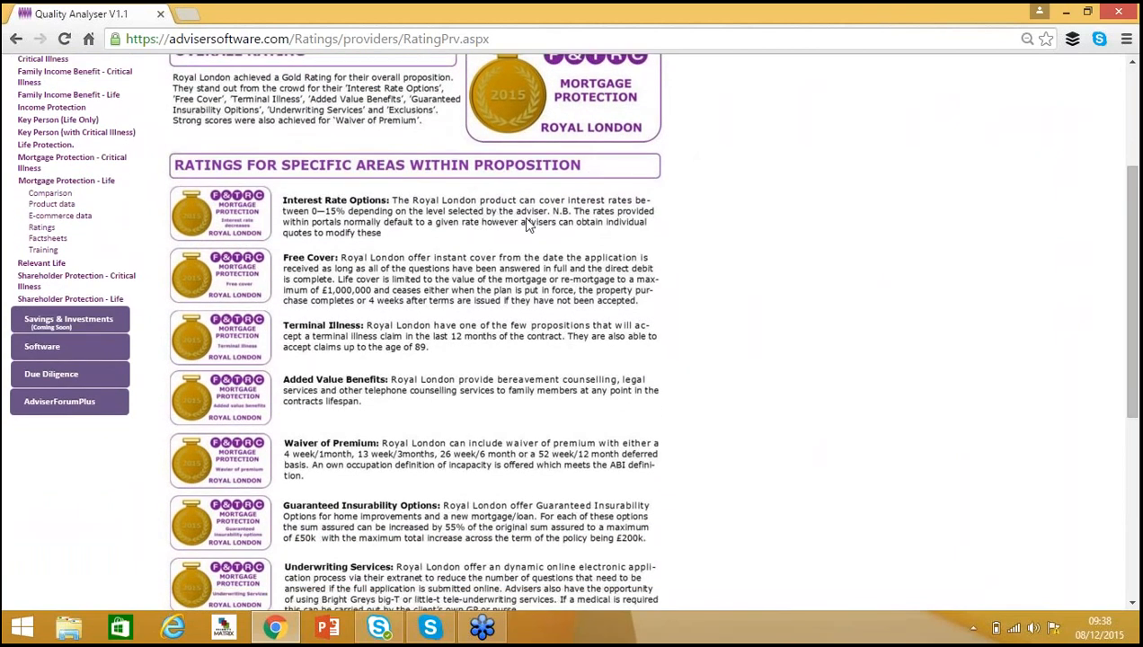
left_click_drag(1136, 269, 1136, 63)
left_click(16, 39)
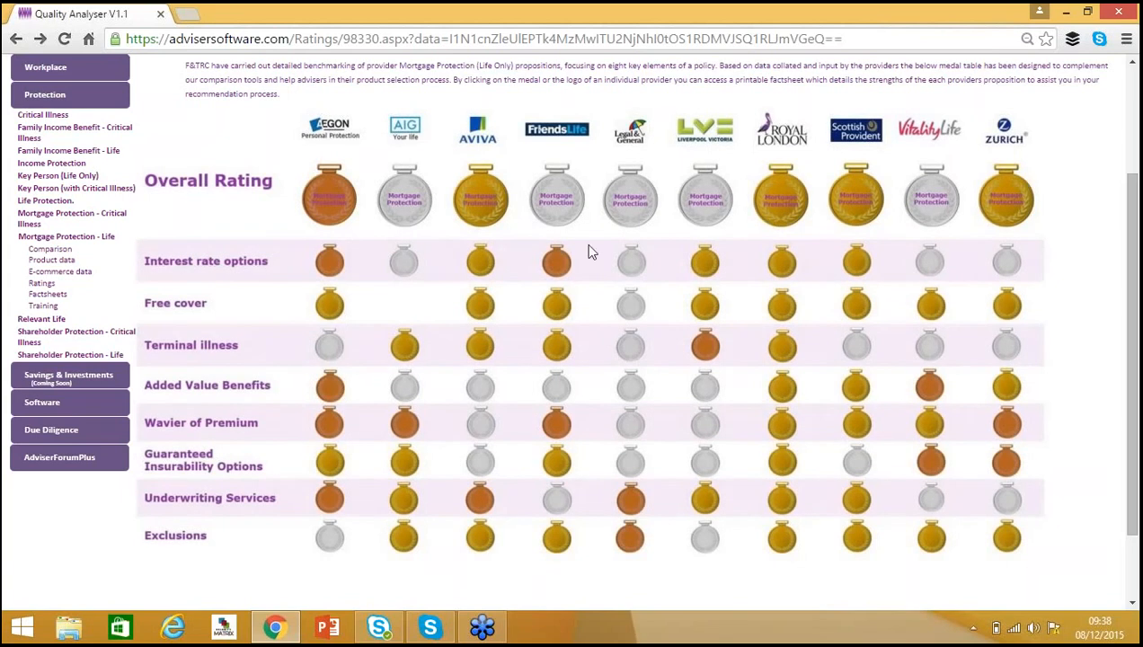
Open Legal & General's Mortgage Protection rating factsheet and scroll through its specific-area ratings.
left_click(634, 216)
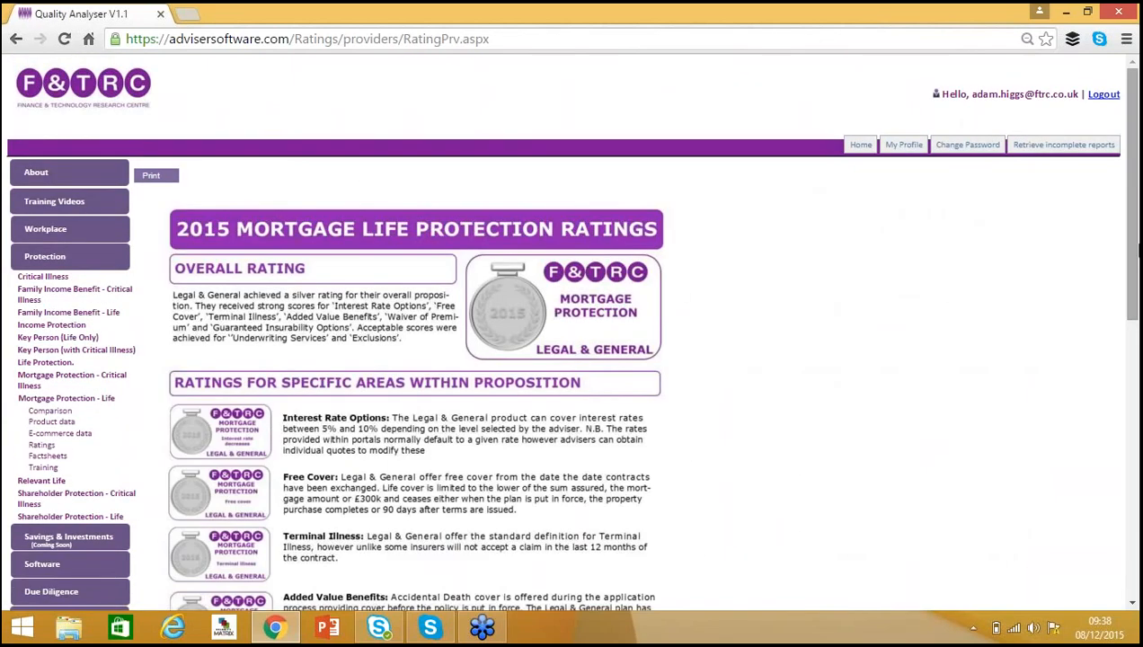
left_click_drag(1131, 141, 1138, 268)
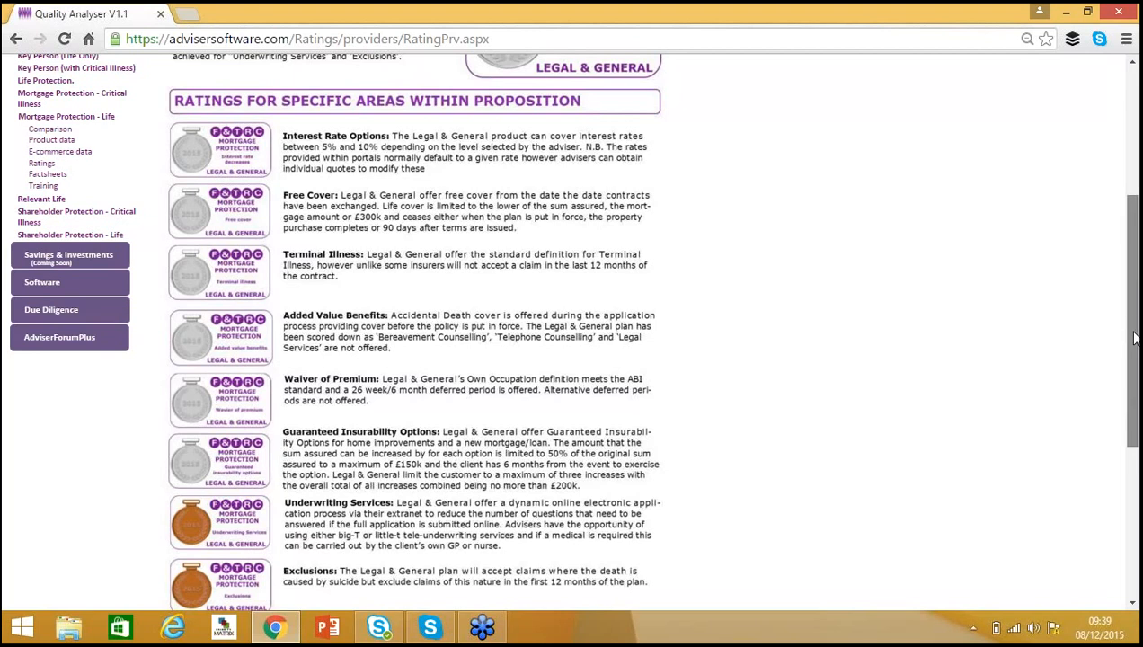
scroll(1135, 370, "down", 1)
left_click_drag(1135, 370, 1137, 280)
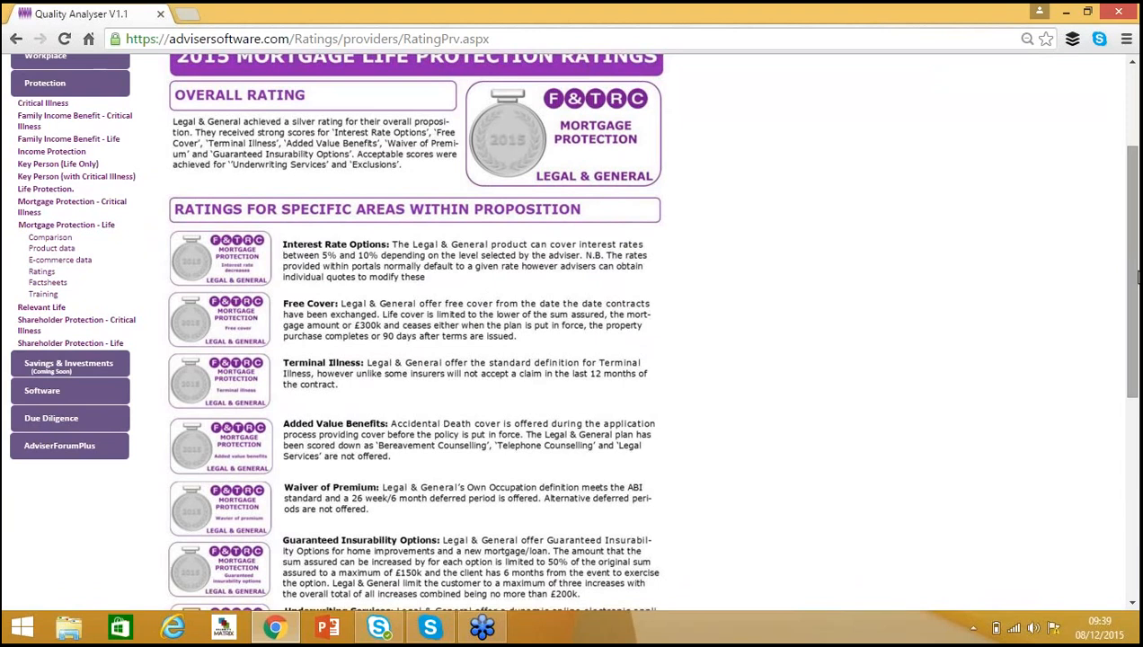
left_click_drag(1138, 280, 1137, 179)
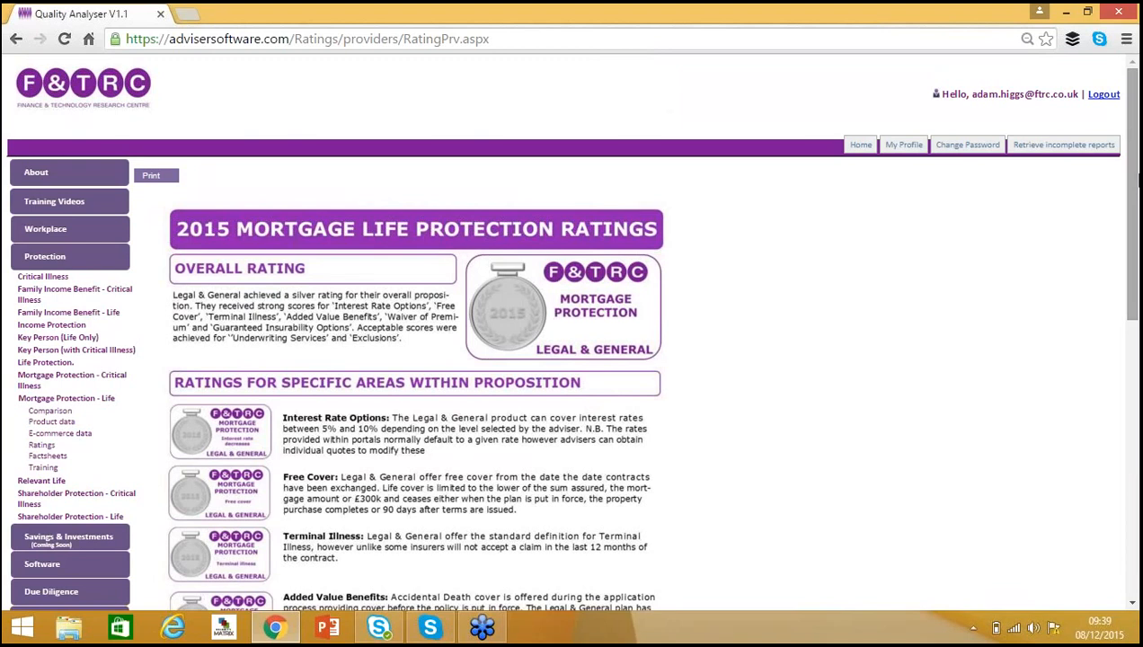
left_click_drag(1134, 180, 1132, 460)
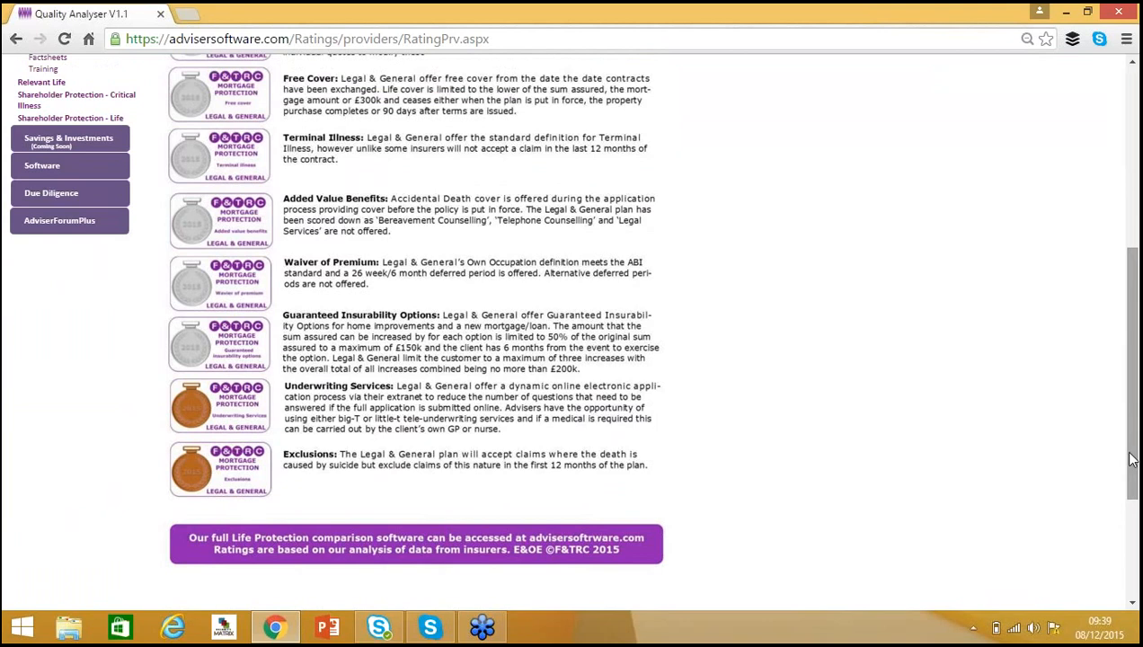
left_click_drag(1132, 460, 1134, 334)
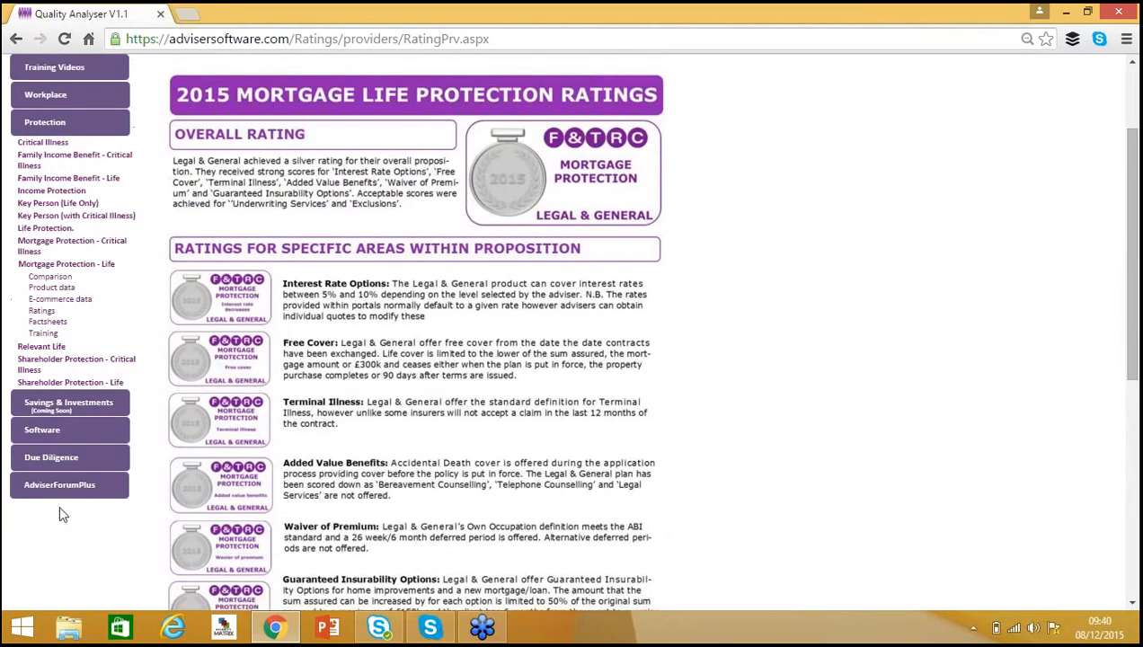
Open the Comparison tool under Relevant Life in the Protection section.
left_click(42, 346)
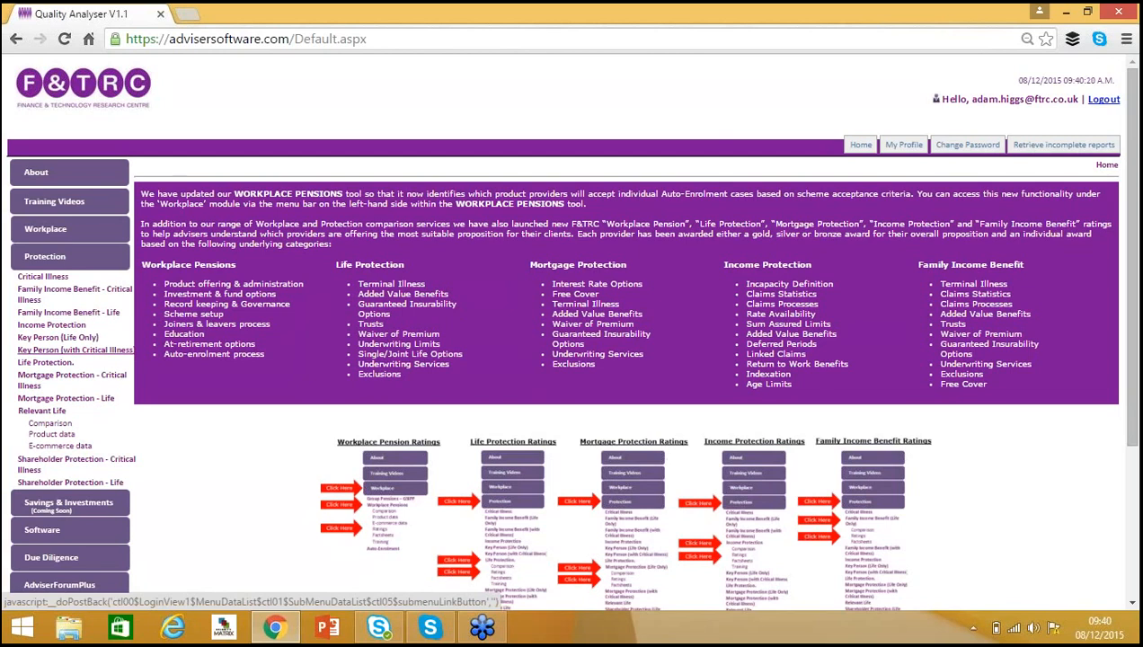
left_click(53, 424)
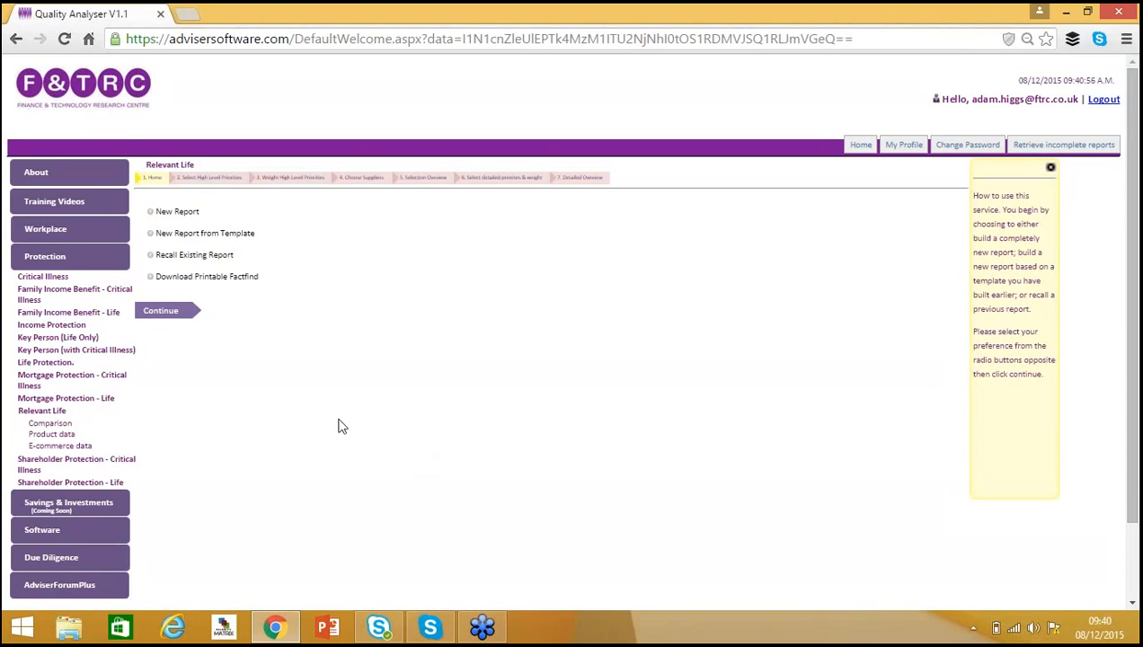
Choose Recall Existing Report and look through the list of previously generated reports.
left_click(161, 258)
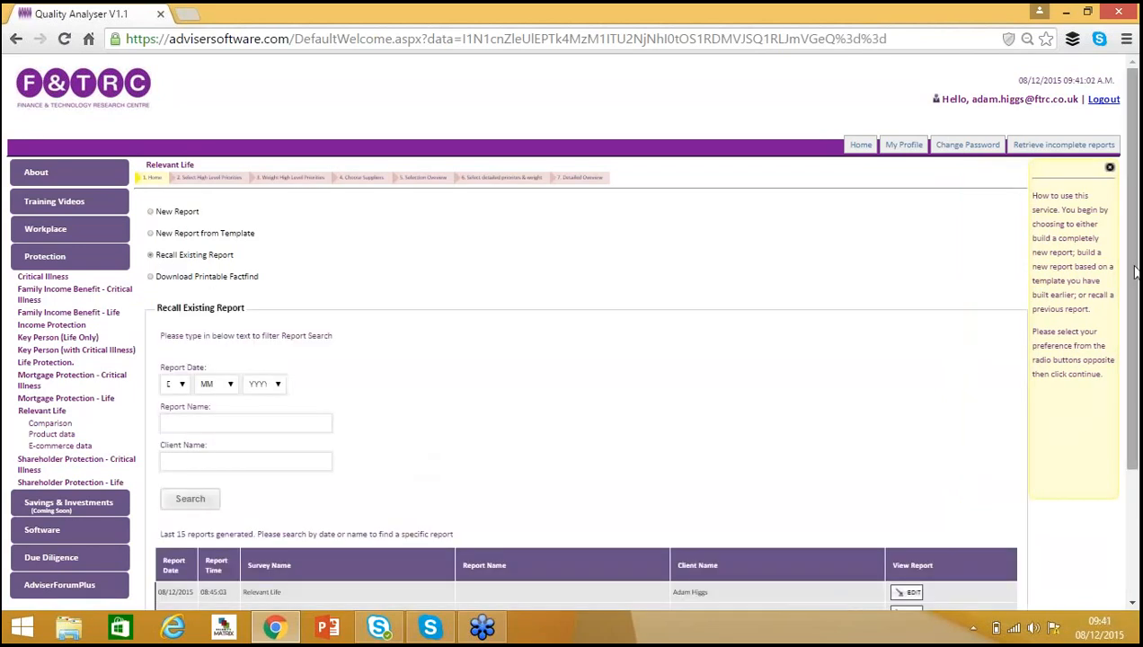
left_click_drag(1136, 274, 1137, 402)
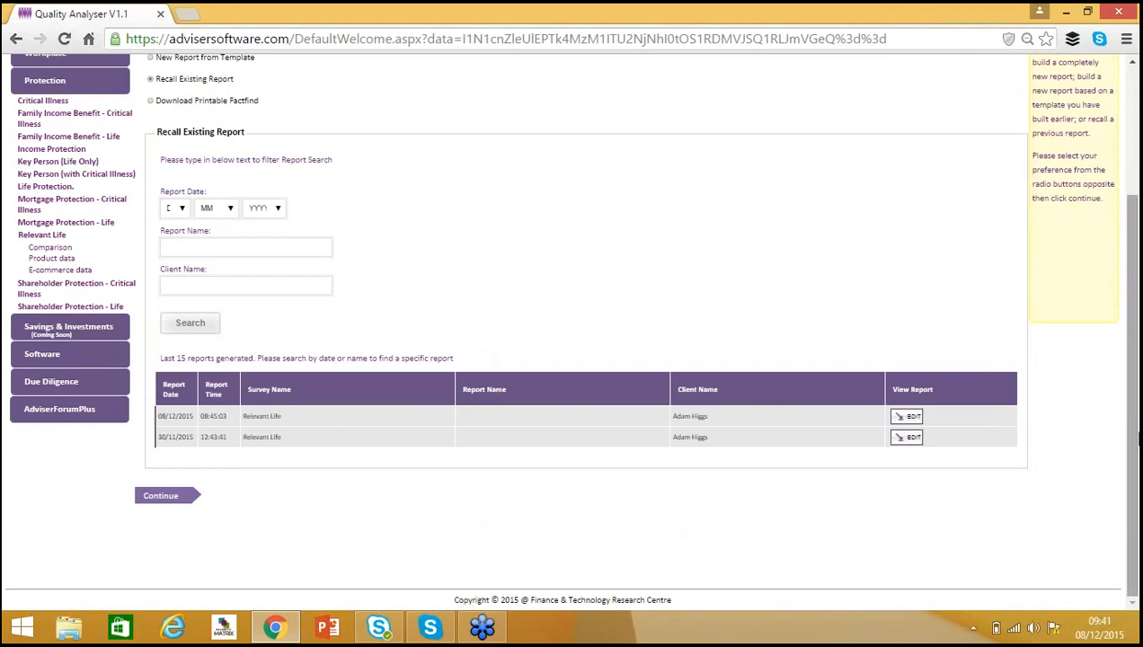
scroll(1038, 436, "up", 3)
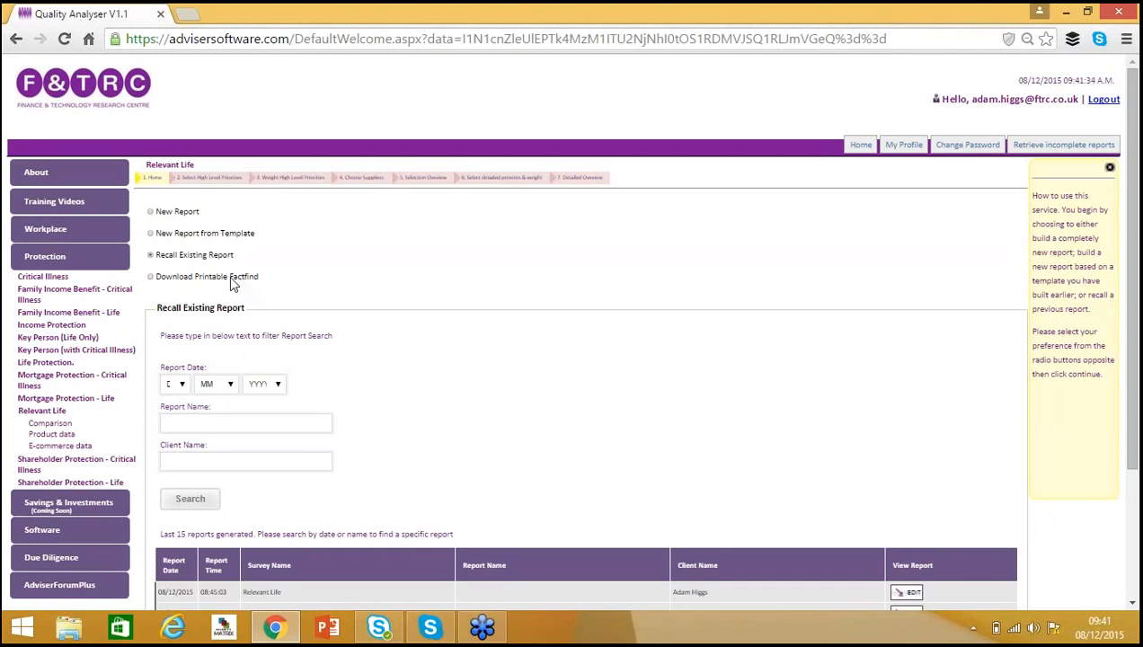
Start a new report from the Relevant Life Demo template and continue.
left_click(177, 236)
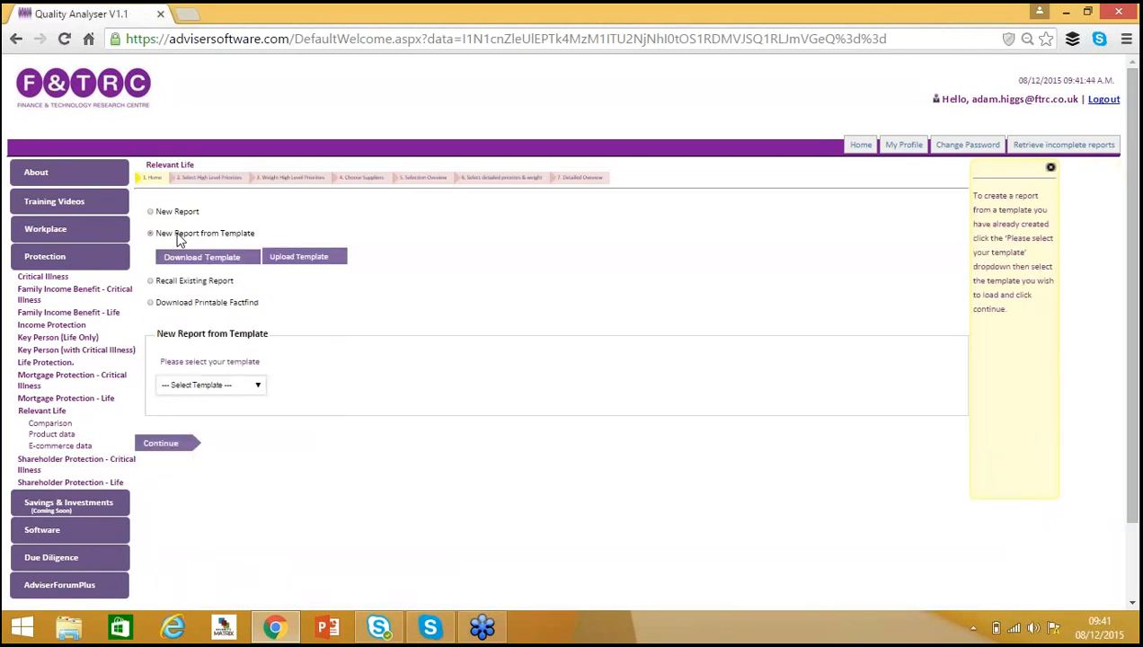
left_click(258, 387)
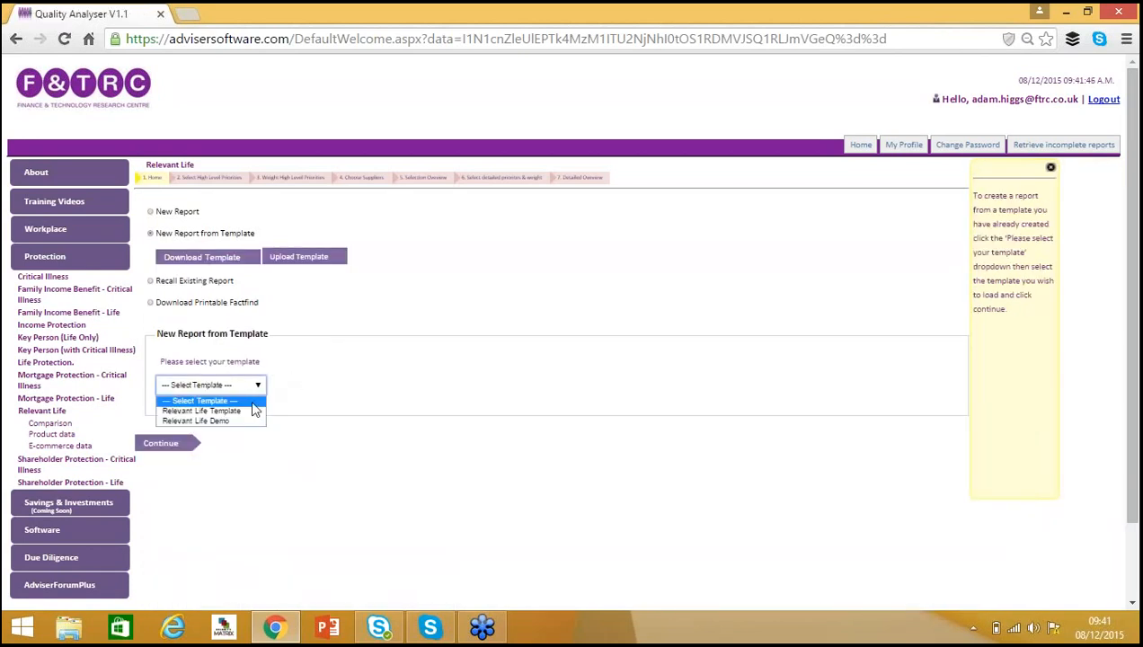
left_click(248, 421)
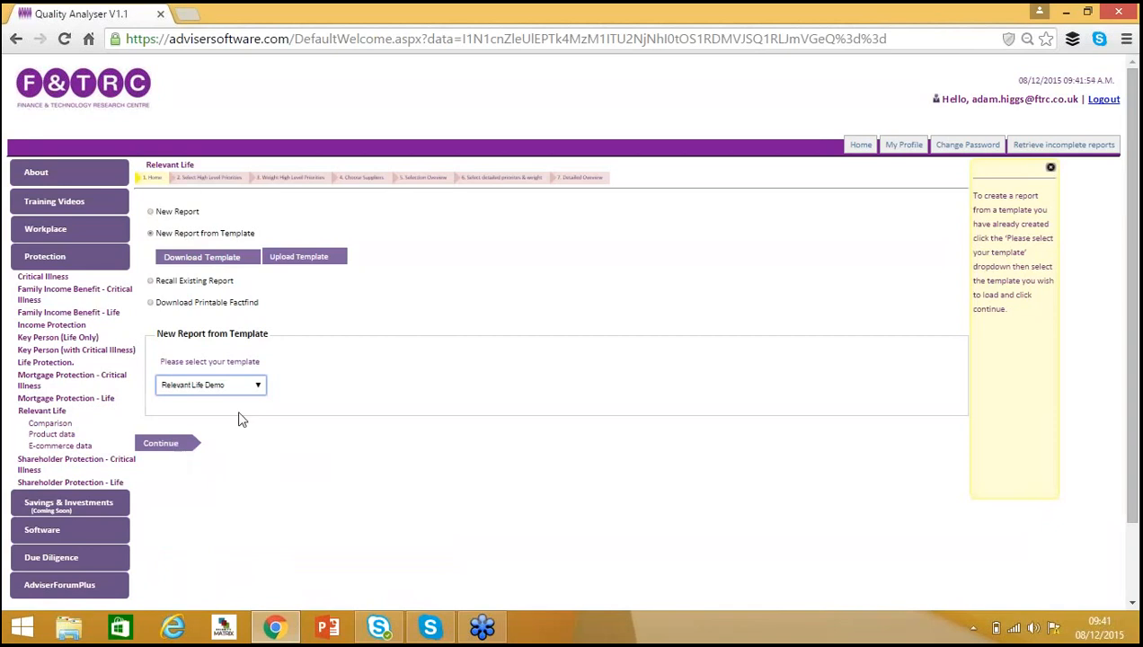
left_click(260, 386)
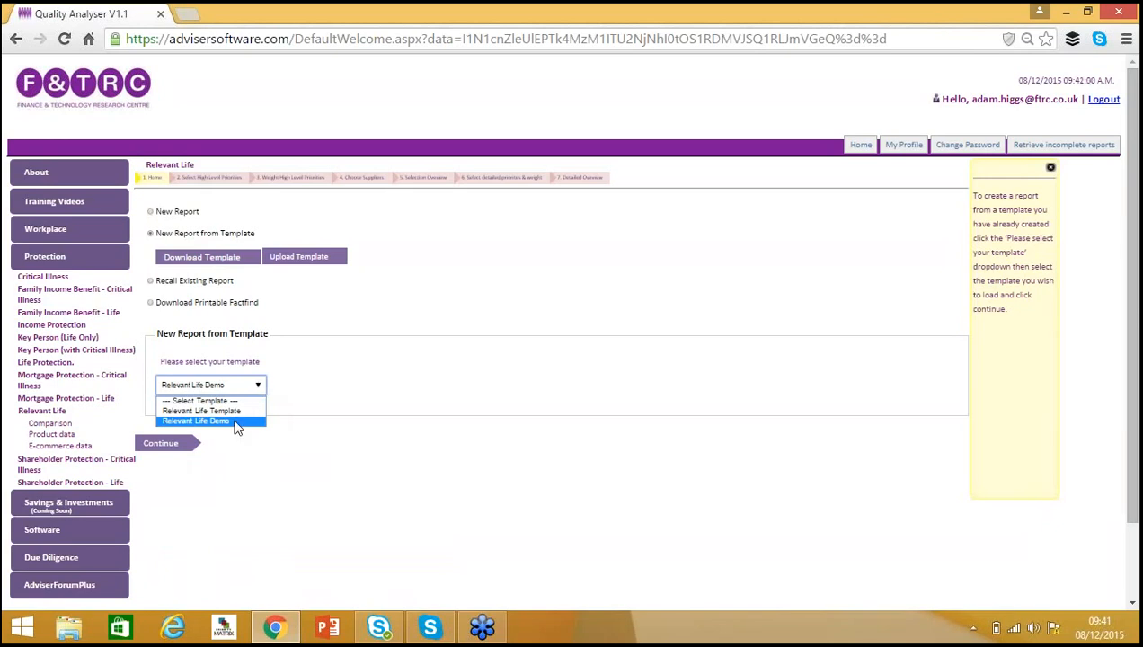
left_click(234, 420)
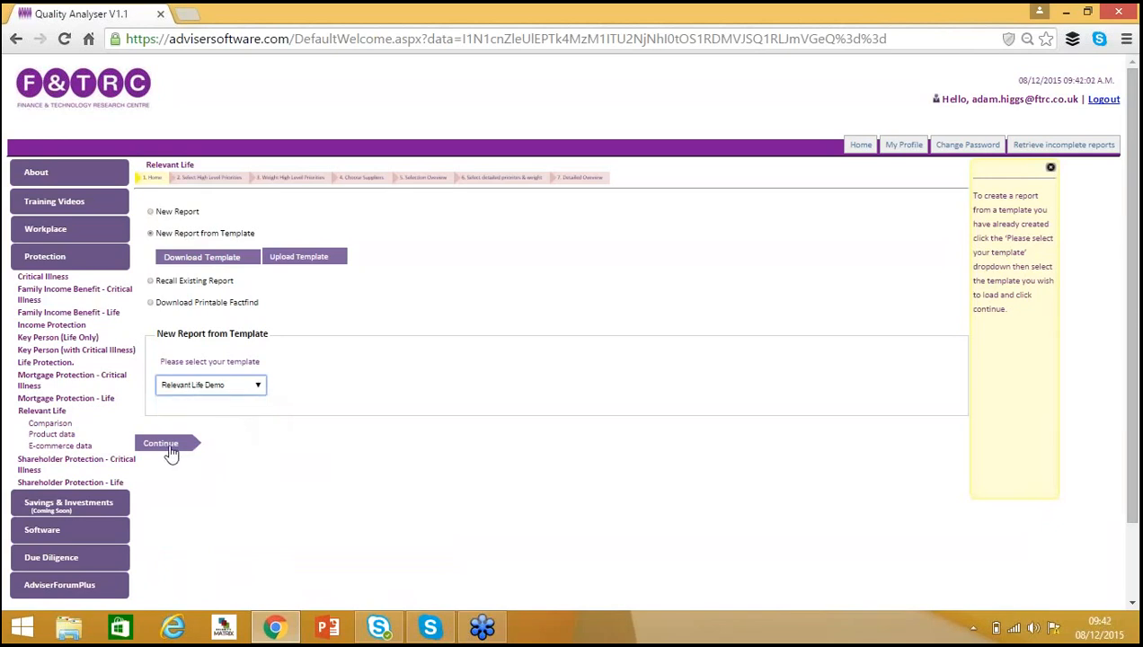
left_click(164, 444)
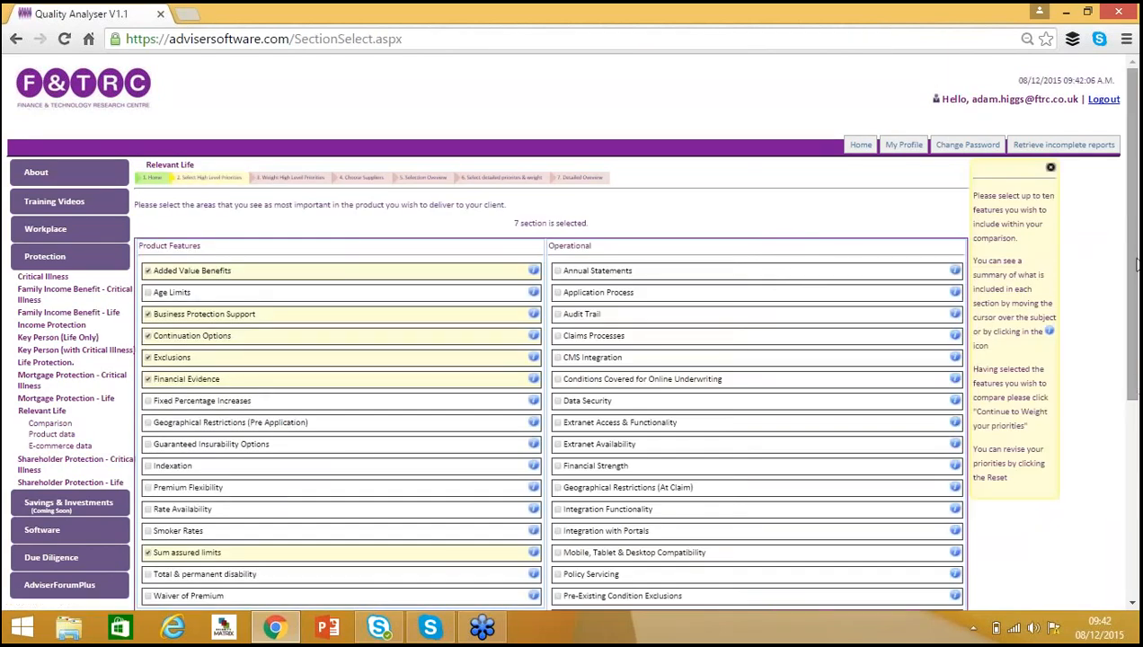
Review the selected product features and their section summaries, then continue to weighting the priorities.
left_click_drag(1133, 275, 1130, 353)
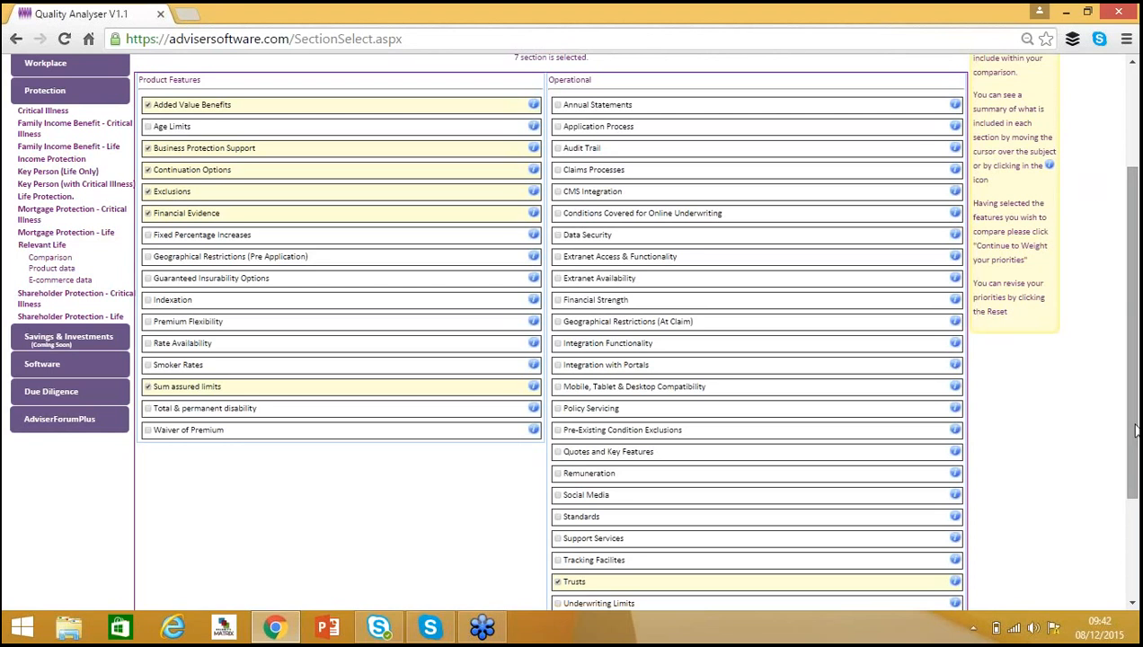
left_click_drag(1135, 431, 1136, 440)
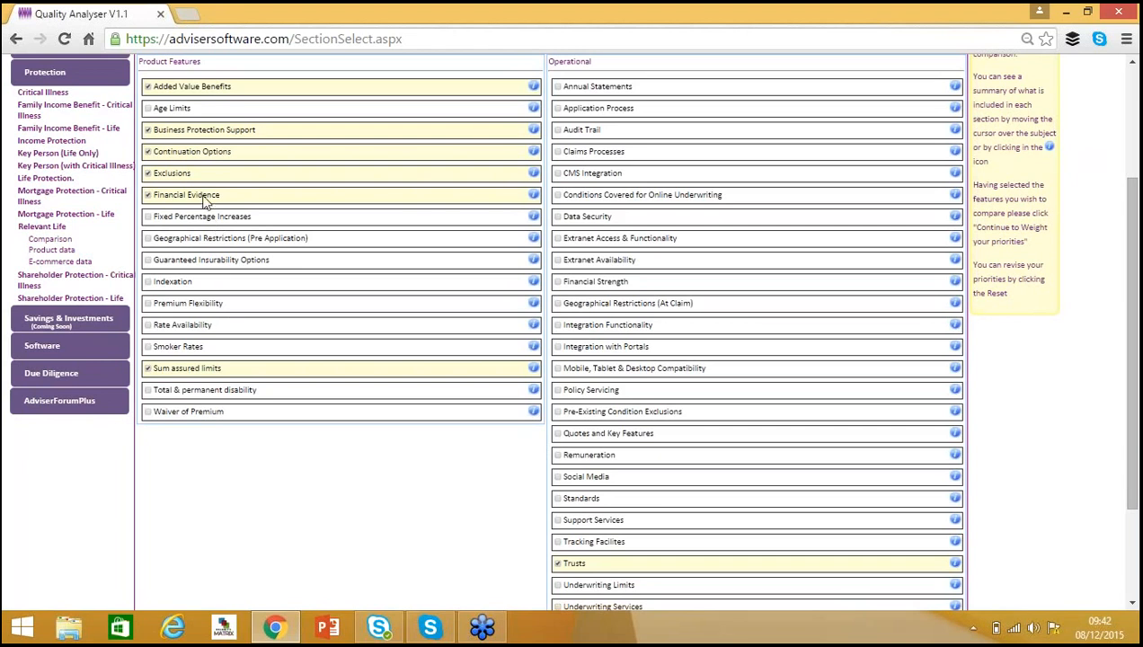
mouse_move(194, 200)
mouse_move(191, 92)
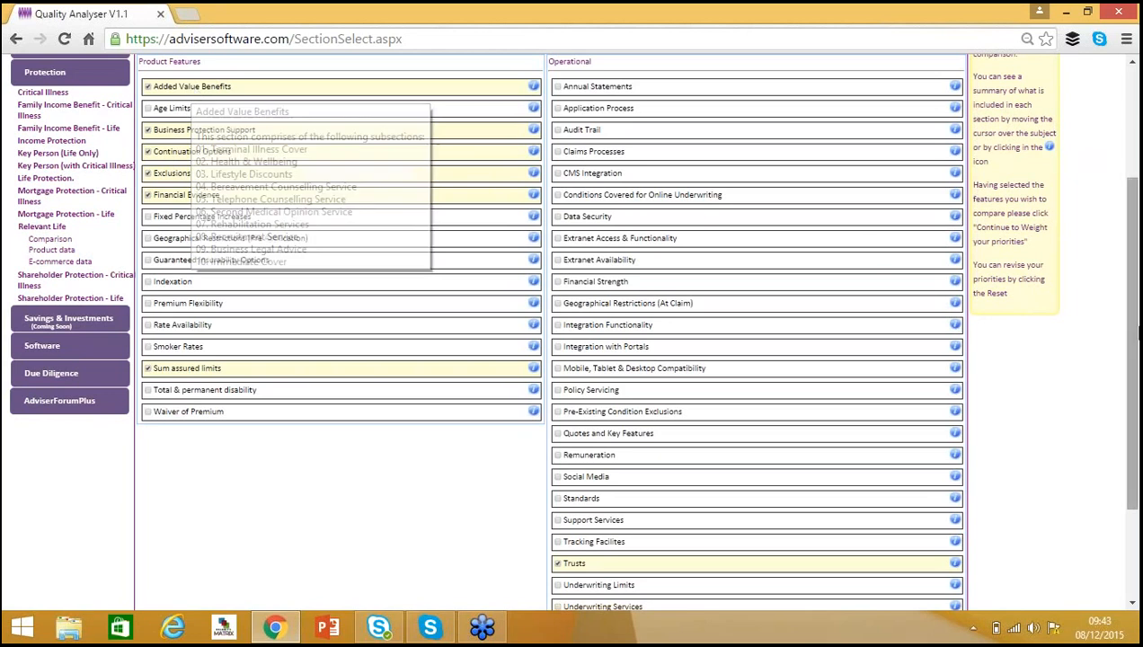
left_click_drag(1134, 360, 1136, 401)
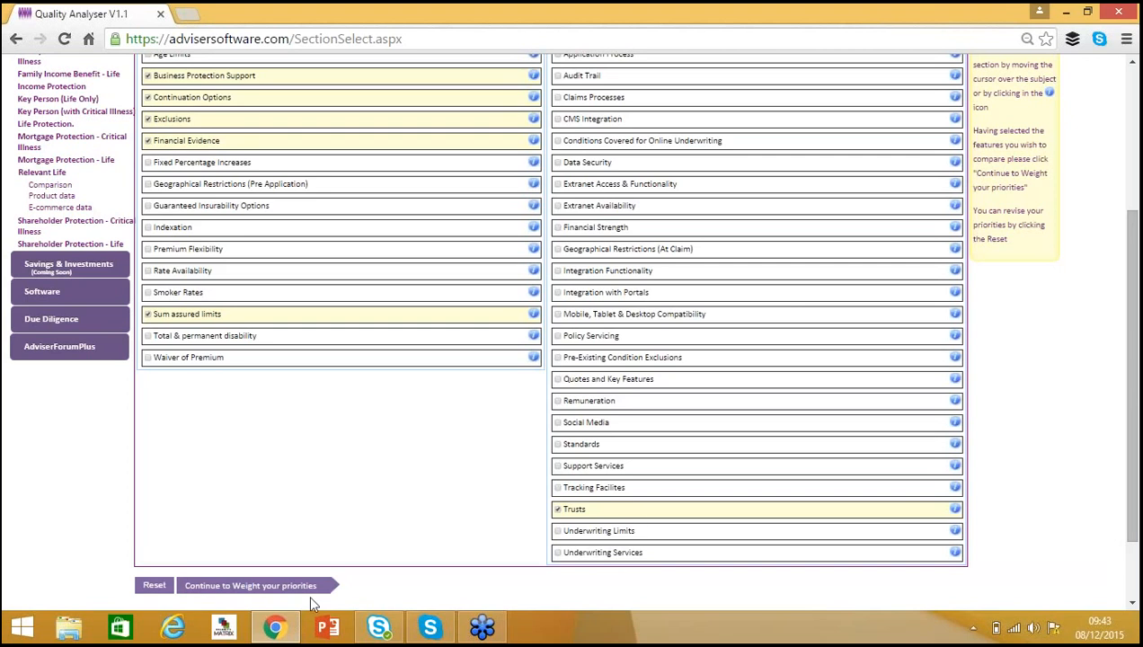
left_click(279, 589)
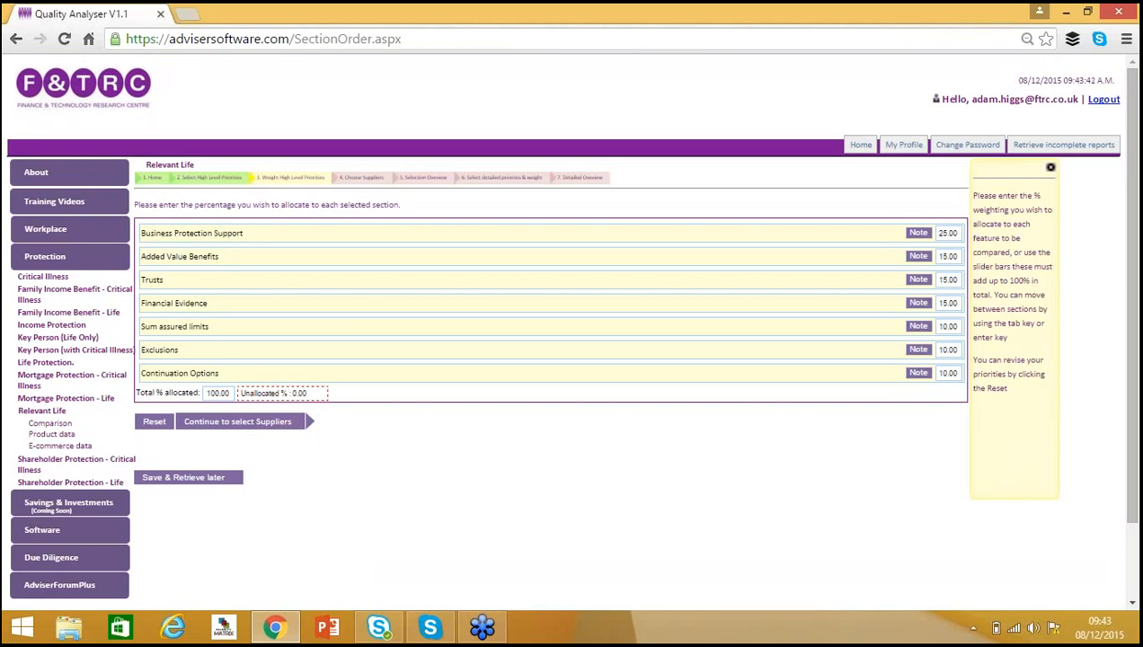
Examine the percentage weighting field for Business Protection Support.
left_click_drag(467, 564, 958, 234)
left_click(957, 234)
left_click_drag(934, 233, 960, 234)
left_click(958, 231)
left_click(936, 207)
Add the note "Add notes here" to Continuation Options and save it.
left_click(917, 373)
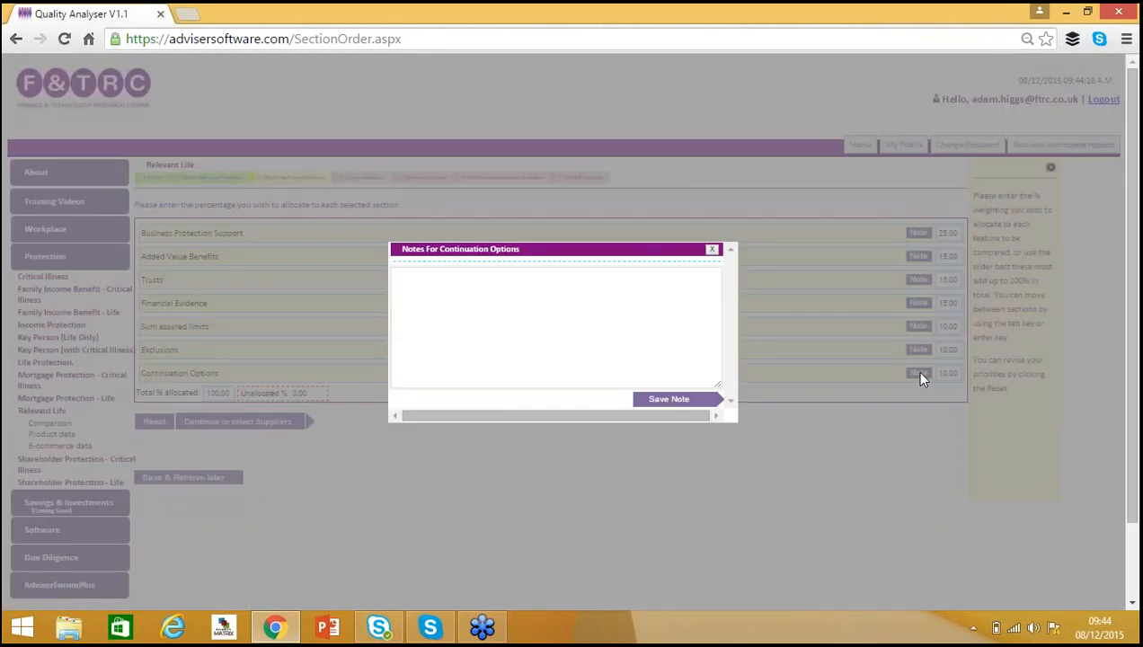
left_click(458, 285)
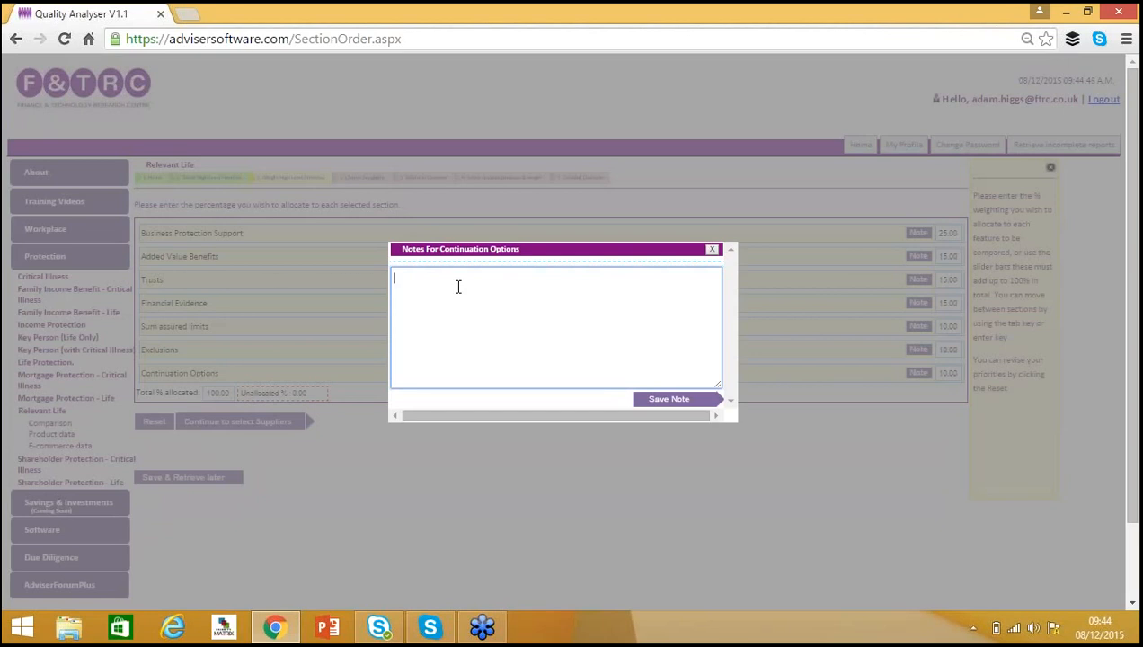
type("Add notes here")
left_click(668, 400)
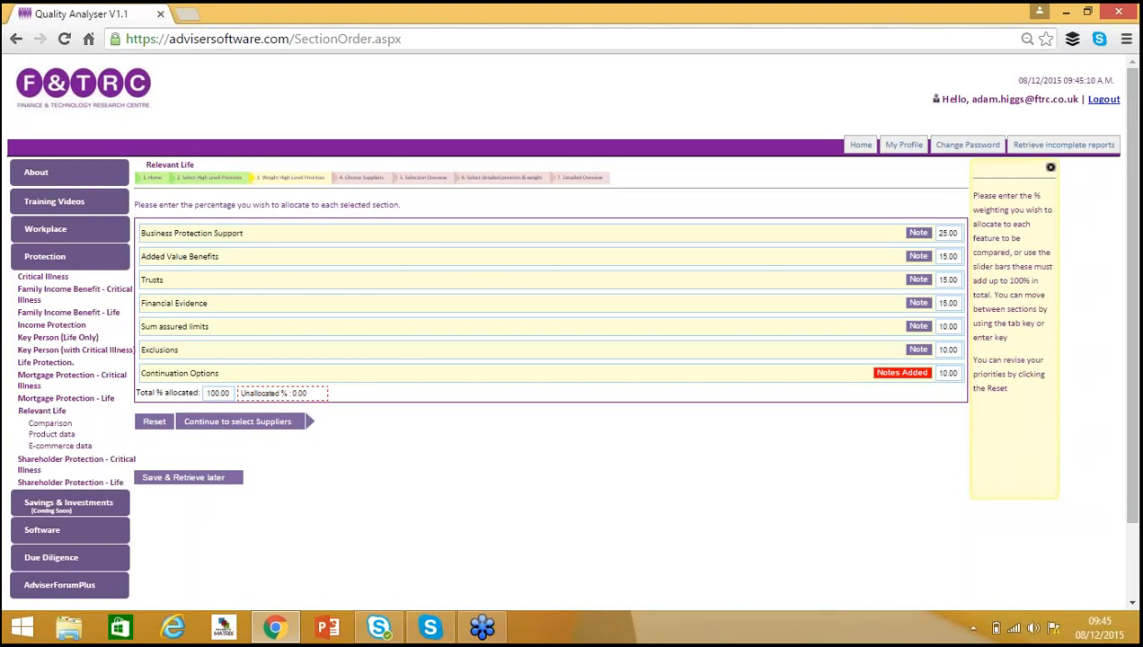
Continue to supplier selection, select all providers, and proceed to the selection overview.
left_click(249, 431)
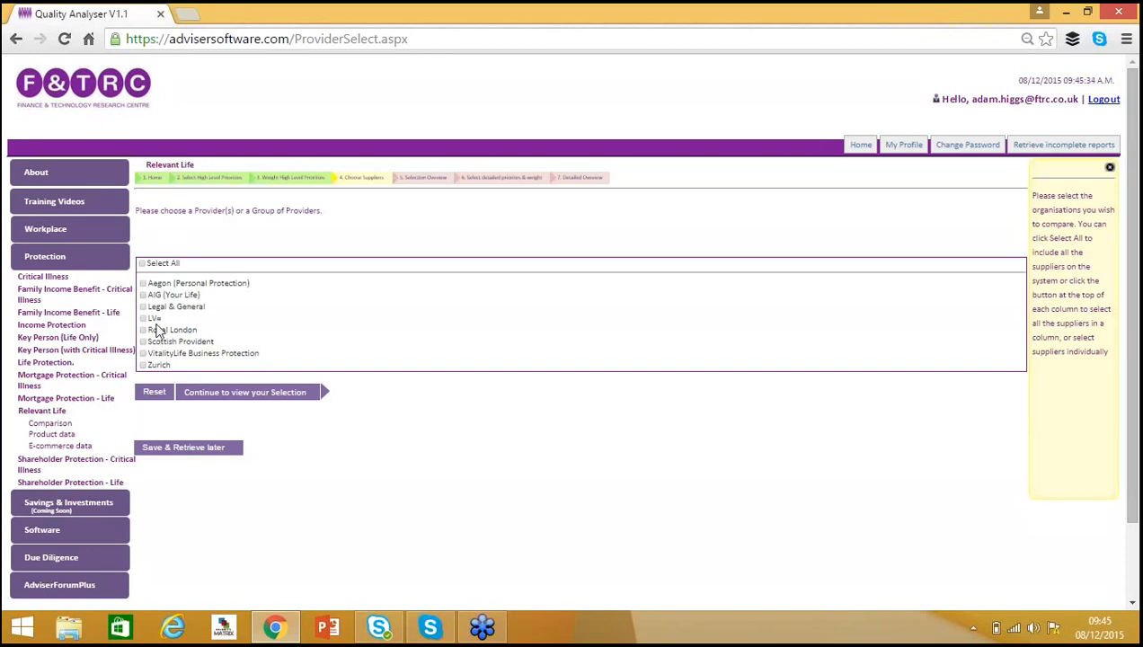
left_click(163, 267)
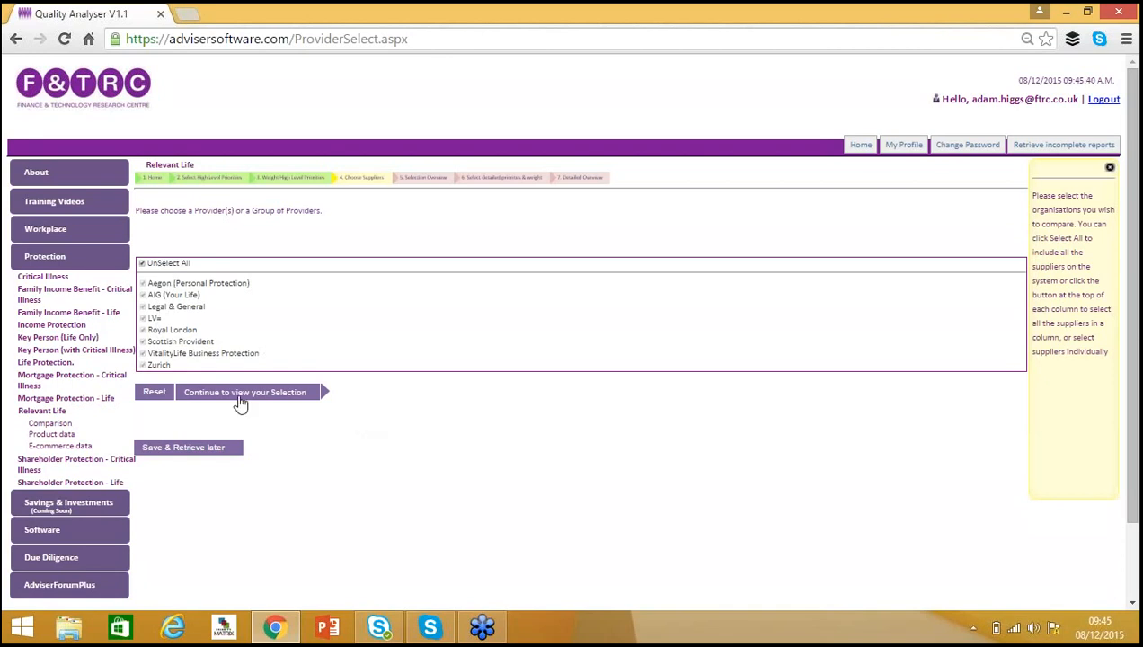
left_click(240, 396)
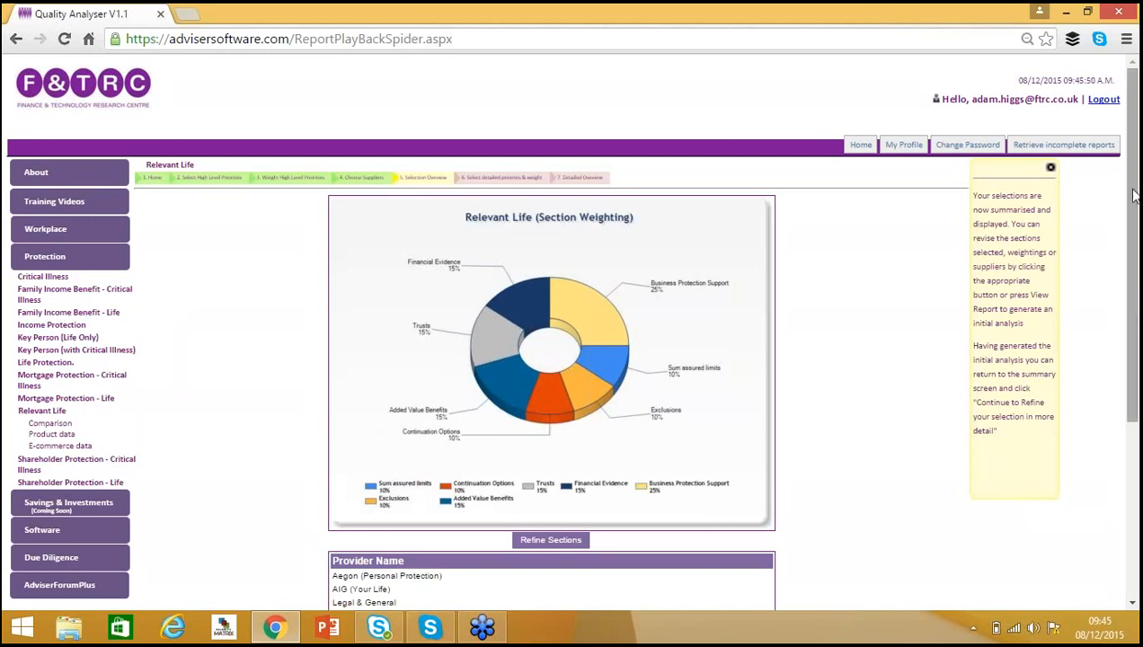
left_click_drag(1130, 187, 1133, 379)
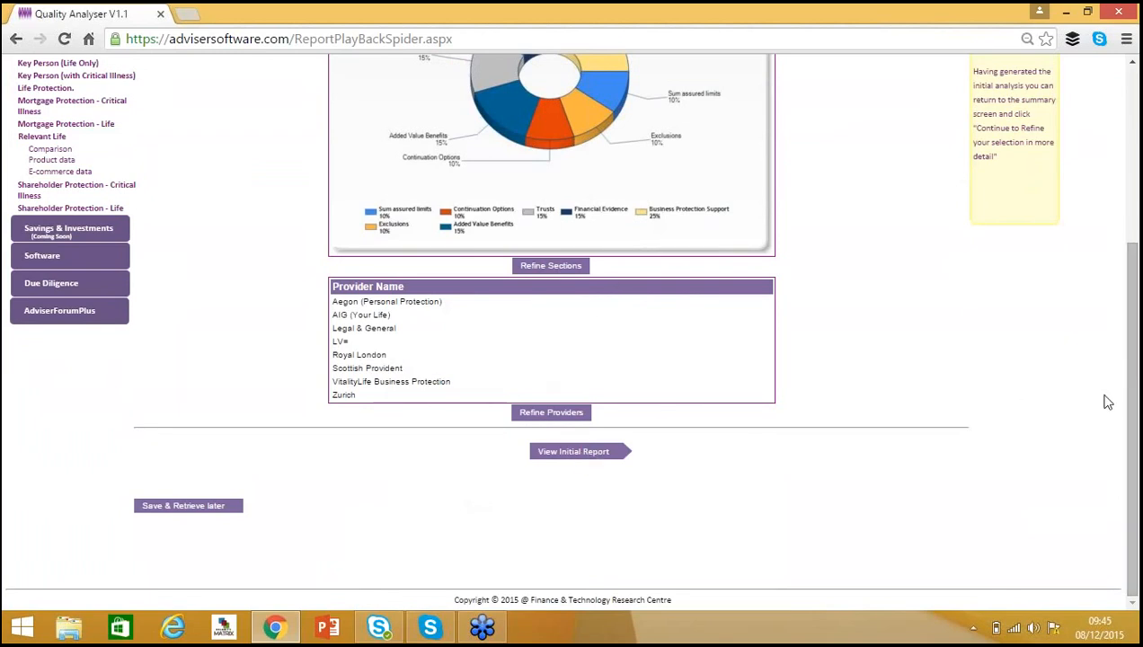
Open the full list of sections and their weightings from the selection overview, then close it.
scroll(1134, 412, "up", 3)
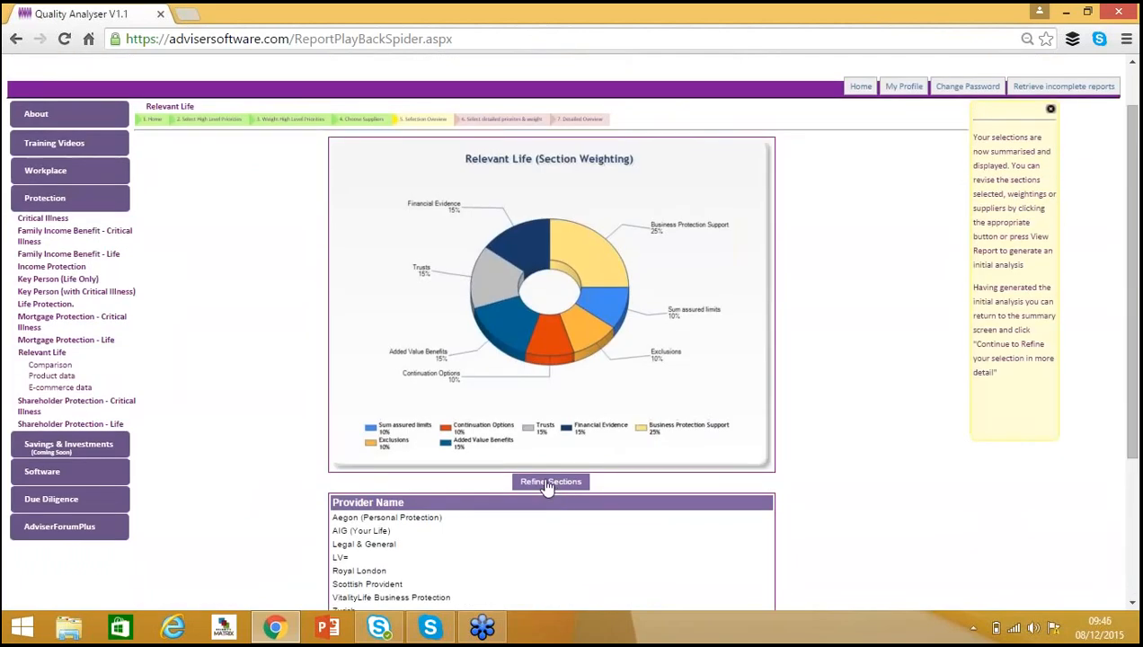
left_click(548, 482)
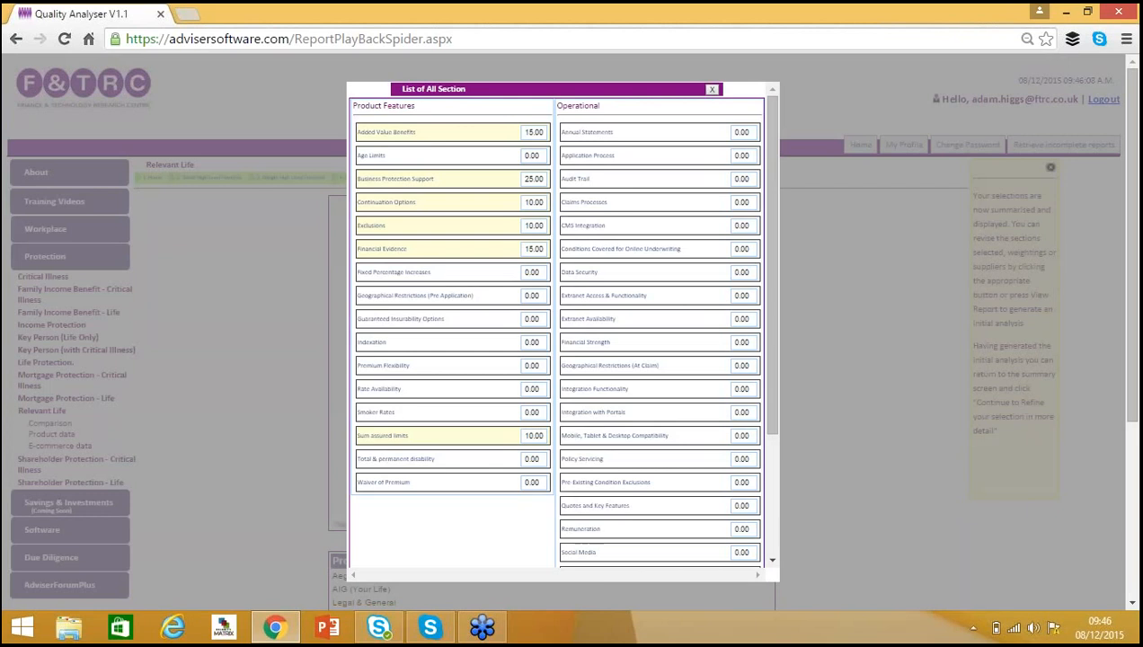
left_click(711, 89)
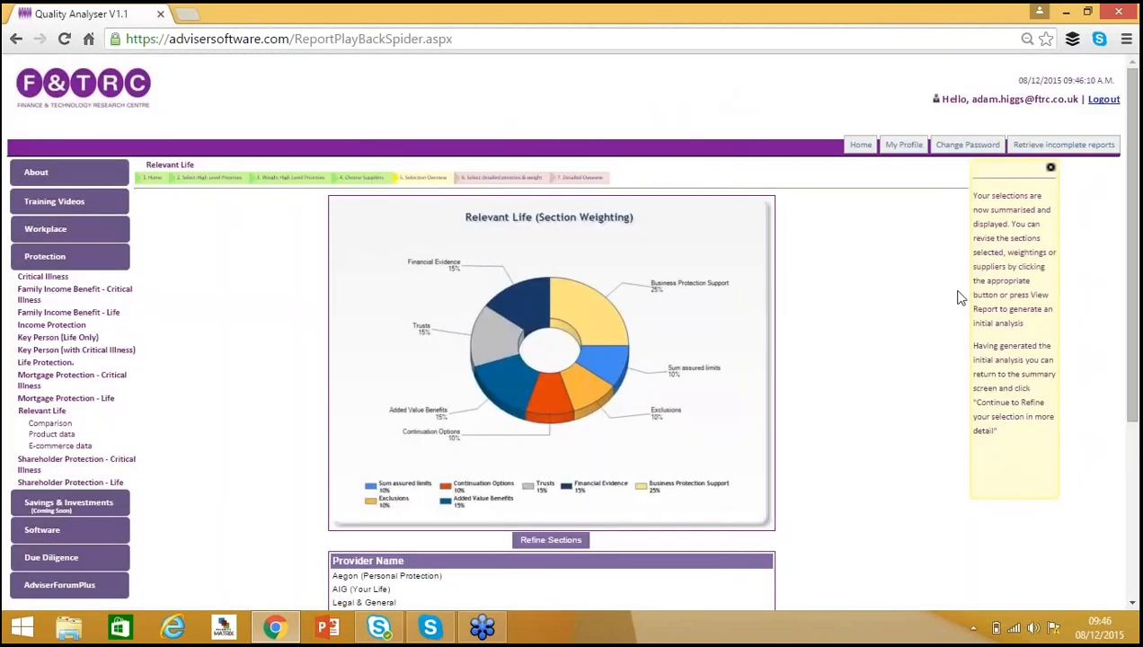
View the initial report and review its priorities, benchmark and potential supplier comparison charts.
scroll(1123, 341, "down", 3)
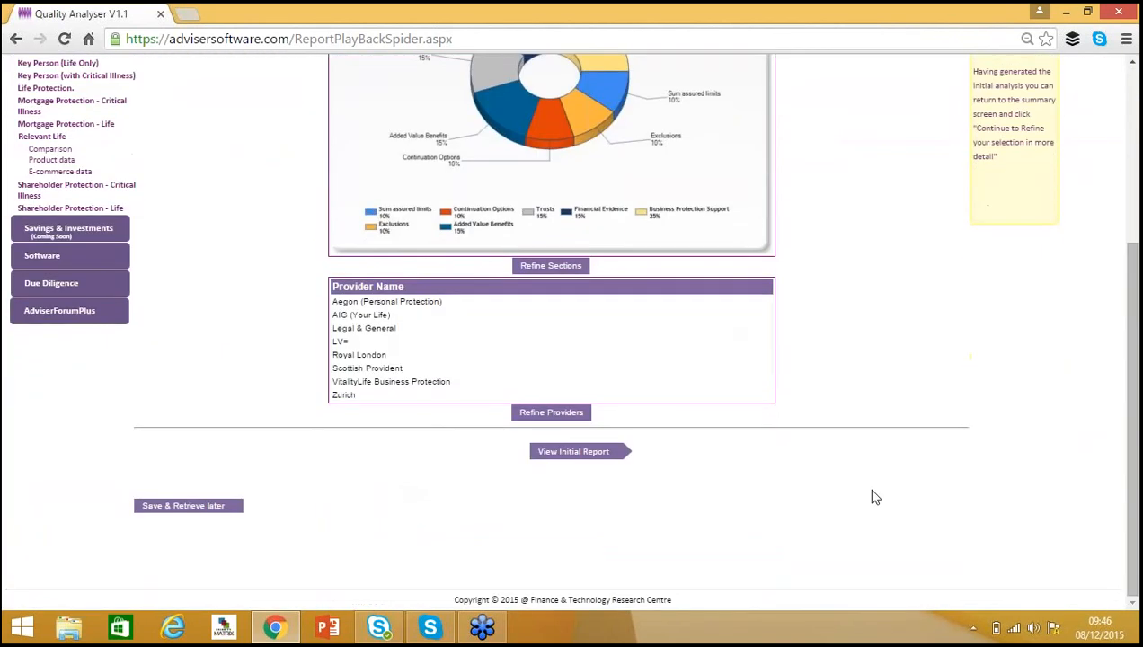
left_click(597, 458)
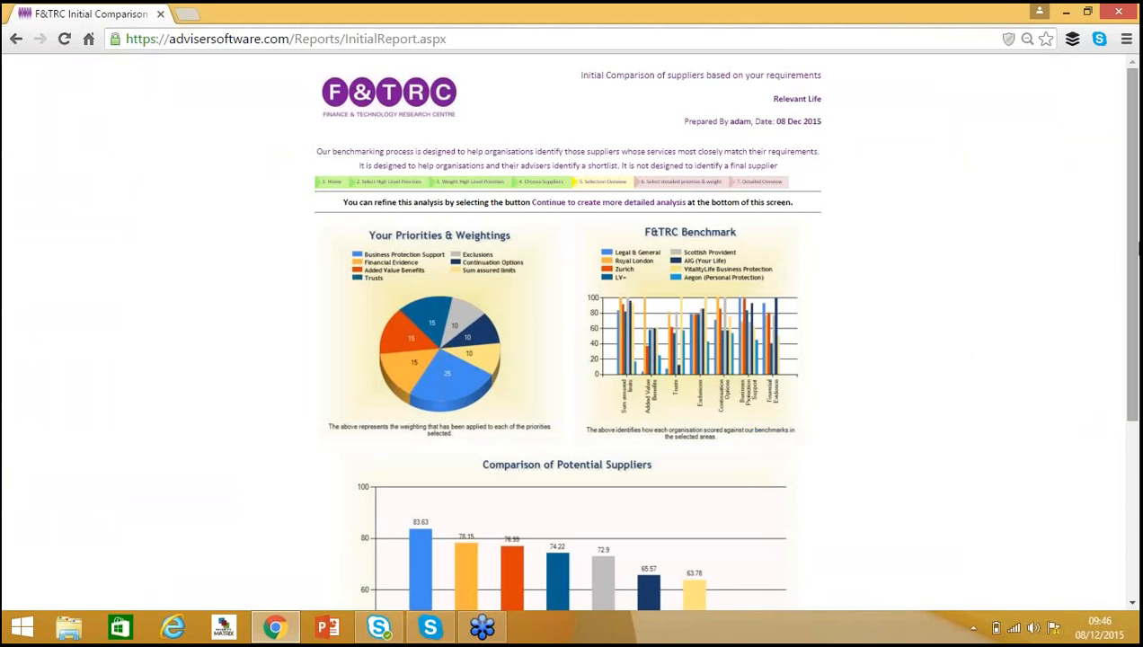
left_click_drag(1133, 213, 1134, 344)
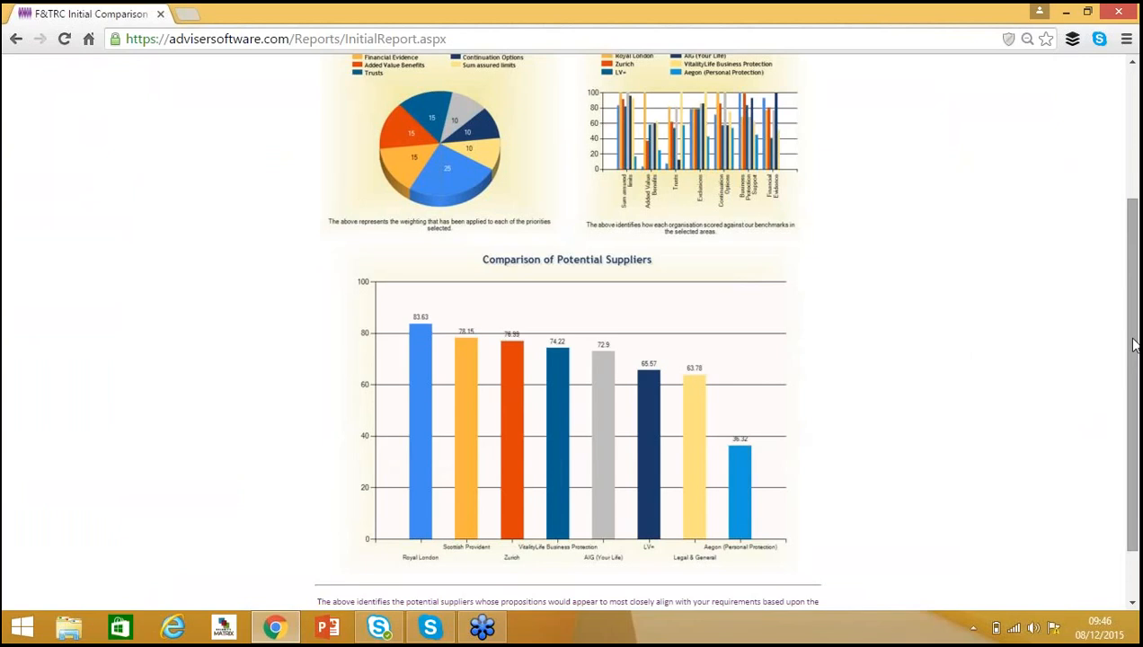
left_click_drag(1133, 344, 1134, 432)
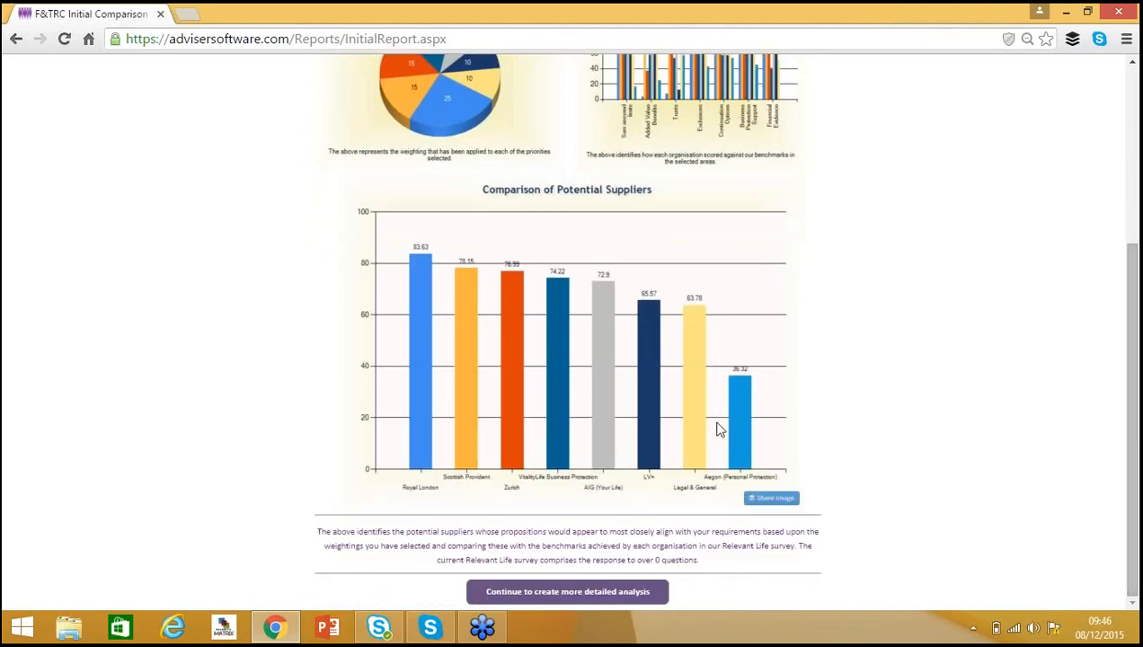
Continue to the more detailed analysis, choose the existing client from the client list, and proceed.
left_click(558, 595)
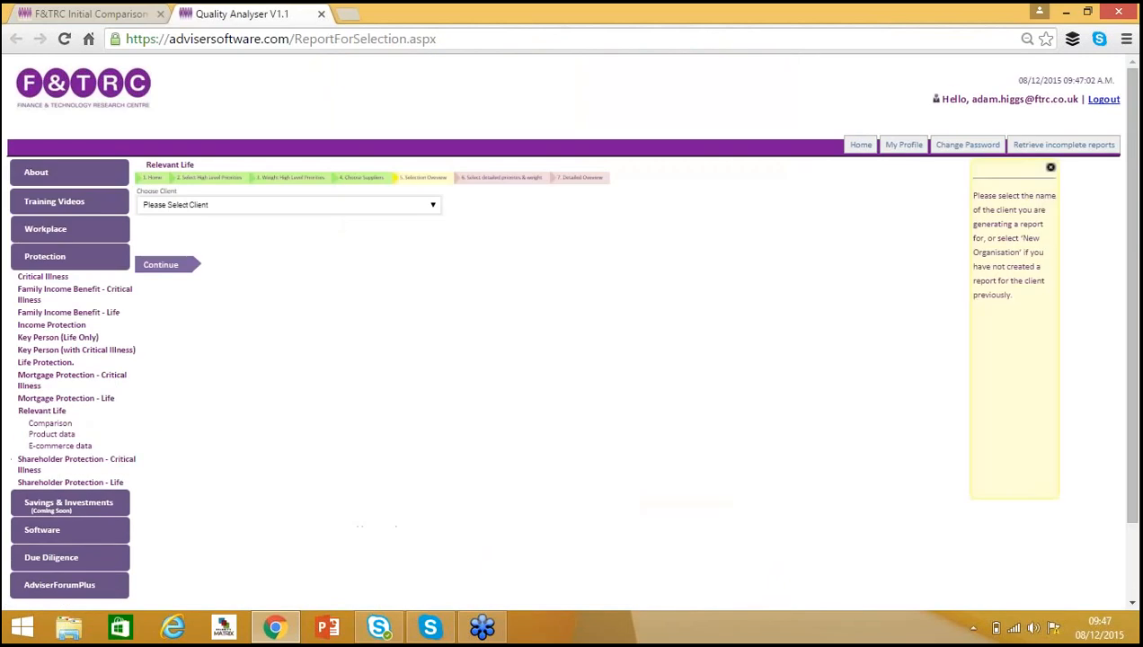
left_click(433, 206)
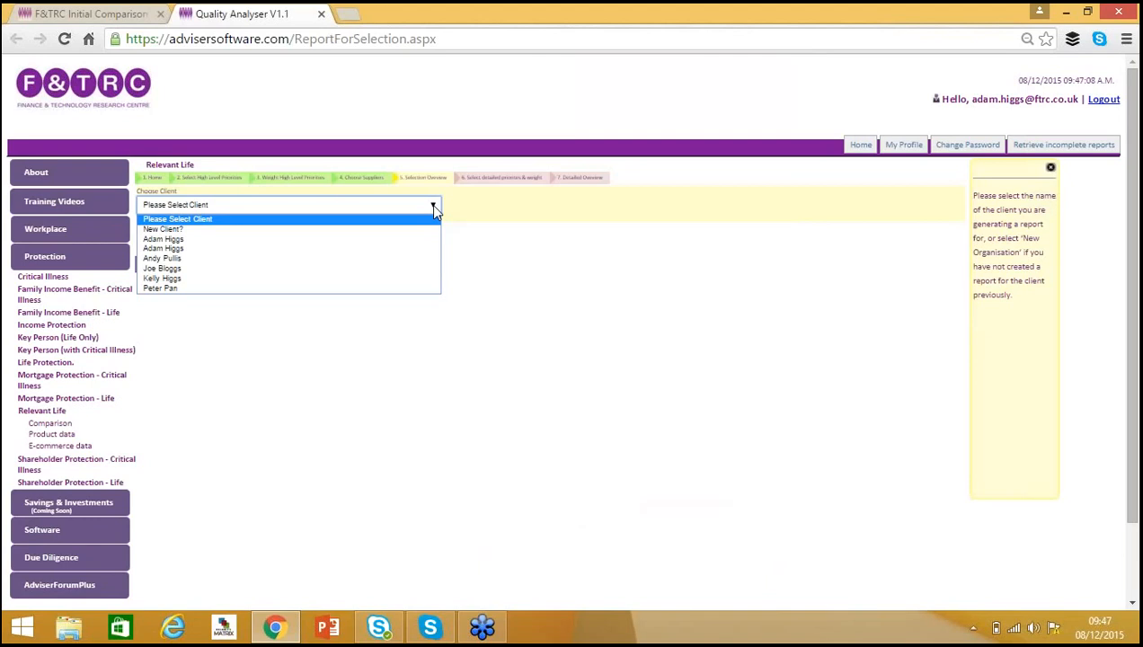
left_click(400, 242)
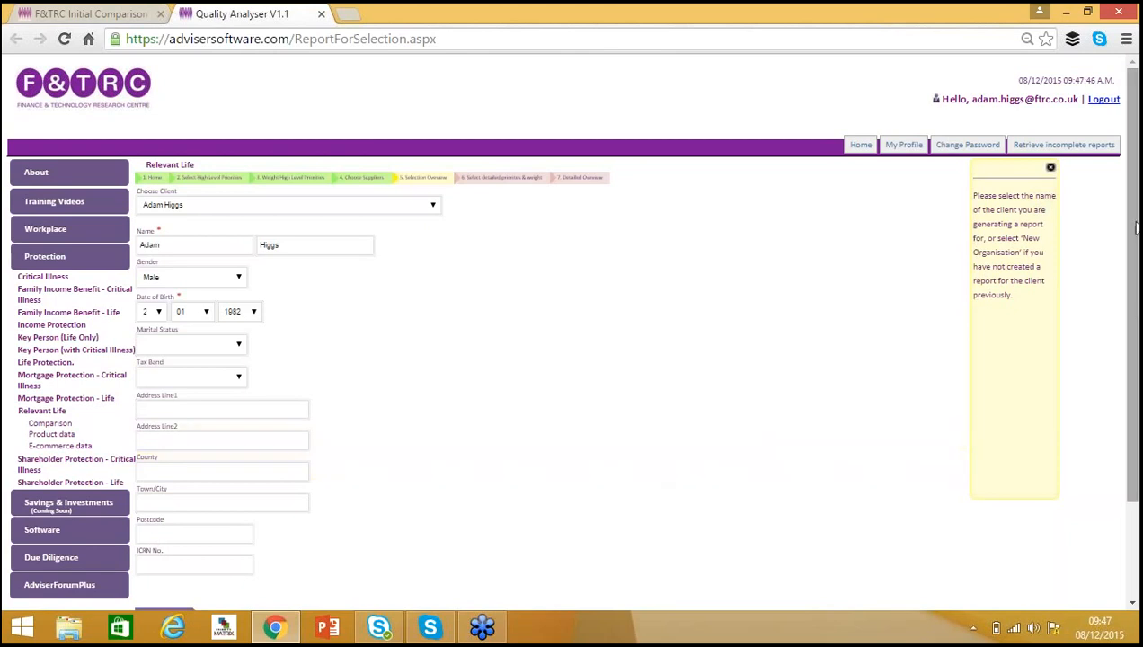
scroll(1132, 209, "down", 2)
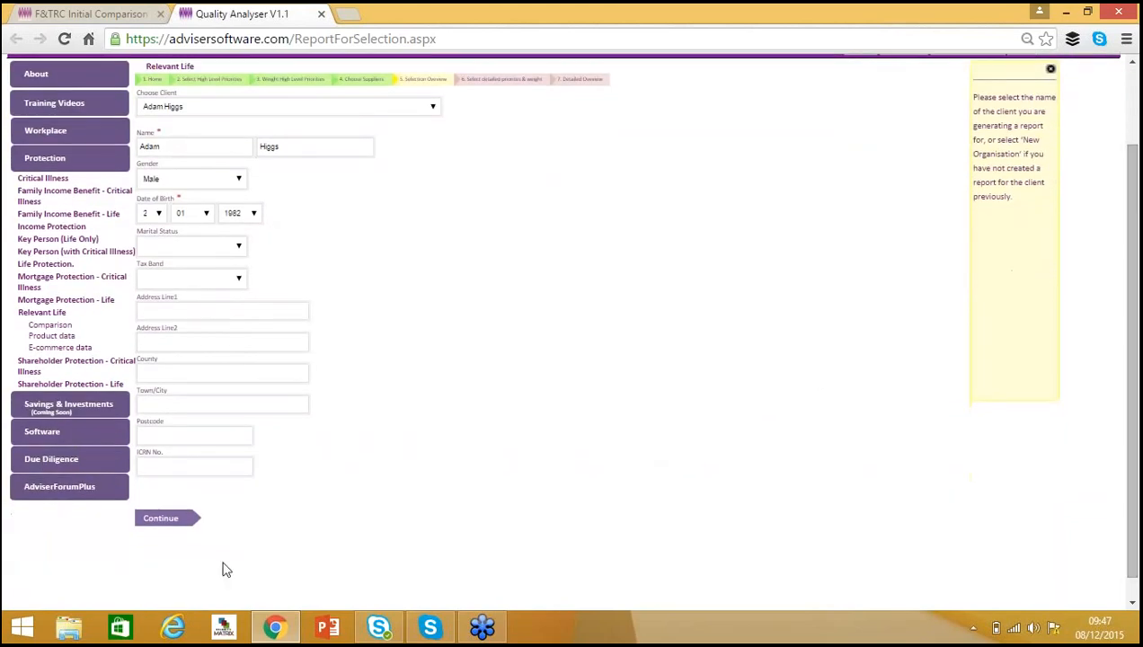
left_click(155, 522)
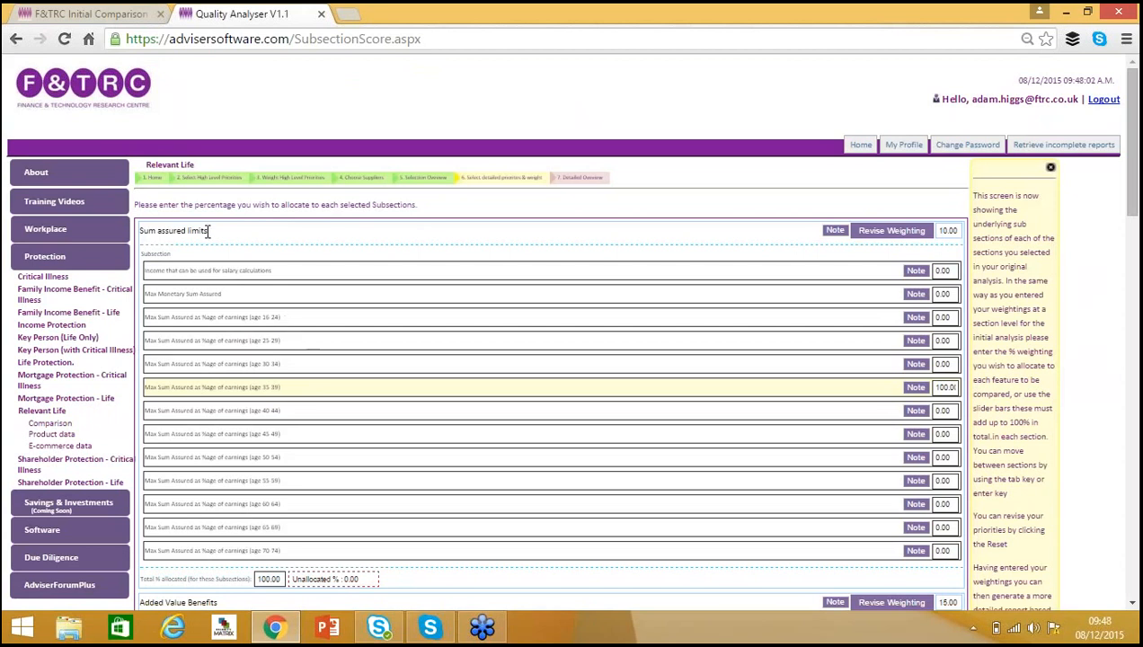
Examine the Sum assured limits section title and its subsection percentage fields.
left_click_drag(192, 231, 138, 230)
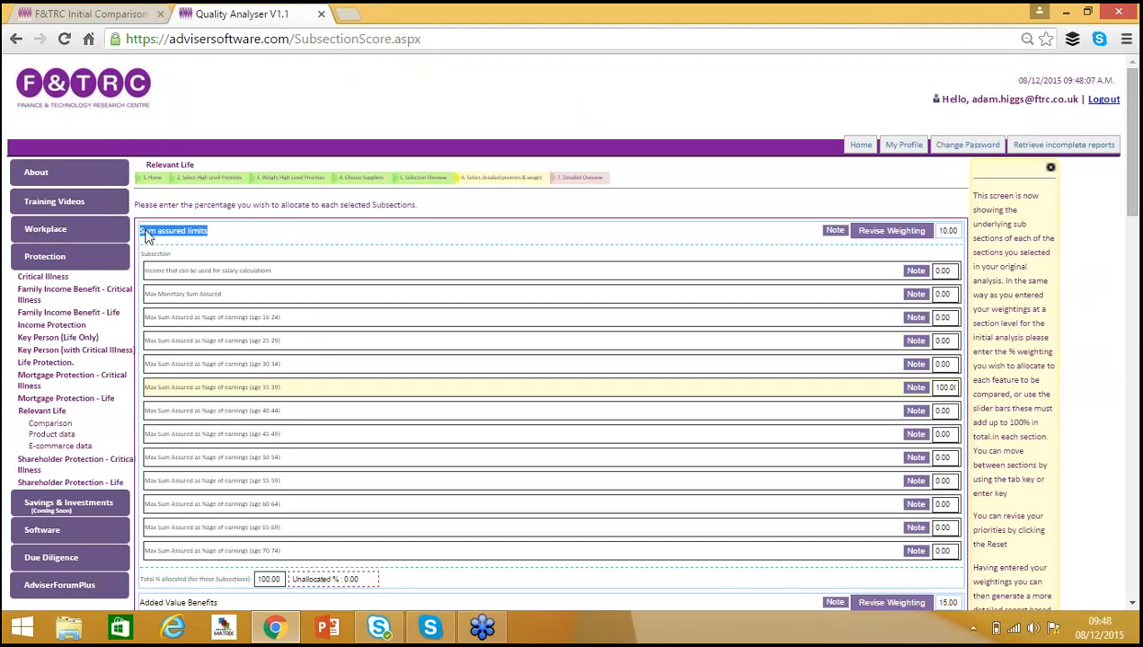
left_click(258, 249)
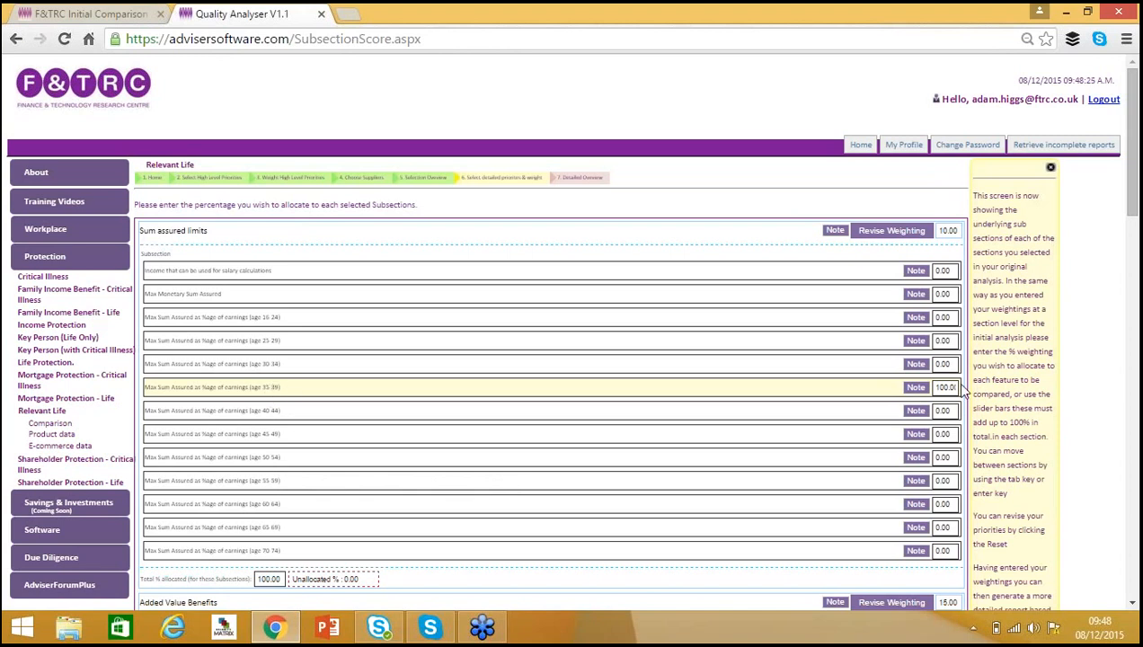
left_click_drag(934, 387, 971, 386)
left_click(945, 388)
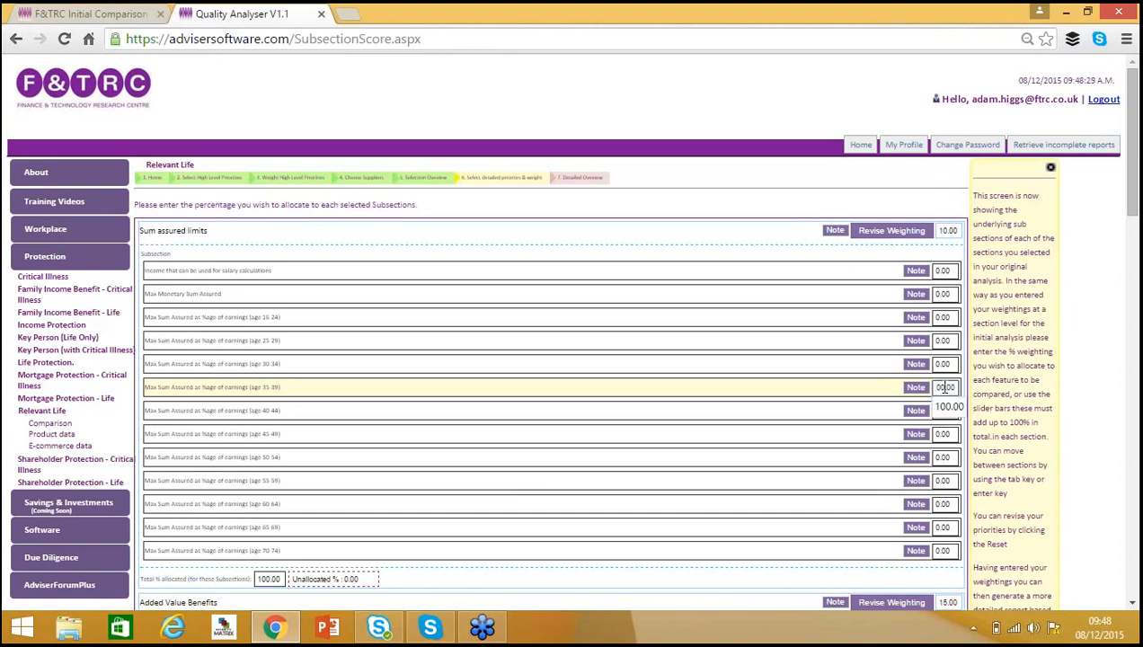
double_click(944, 388)
key("Right")
Review the subsection weightings for every section and continue to view the selection.
left_click_drag(1134, 183, 1137, 302)
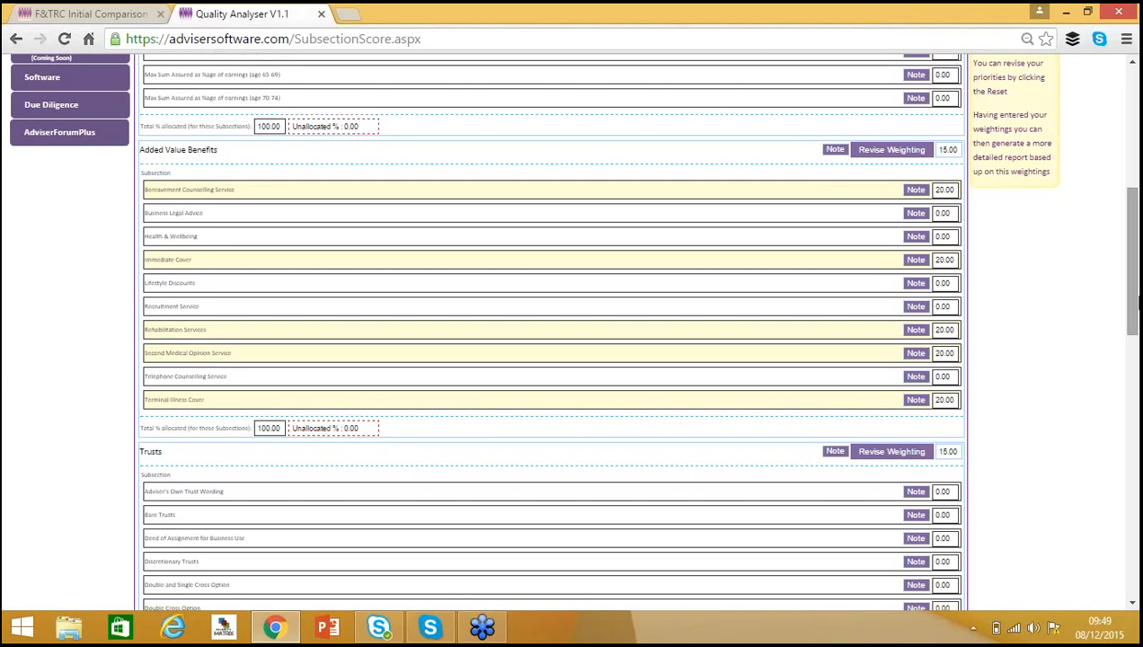
mouse_move(1134, 305)
left_mouse_down()
mouse_move(1130, 296)
mouse_move(1134, 355)
mouse_move(1136, 305)
left_mouse_up()
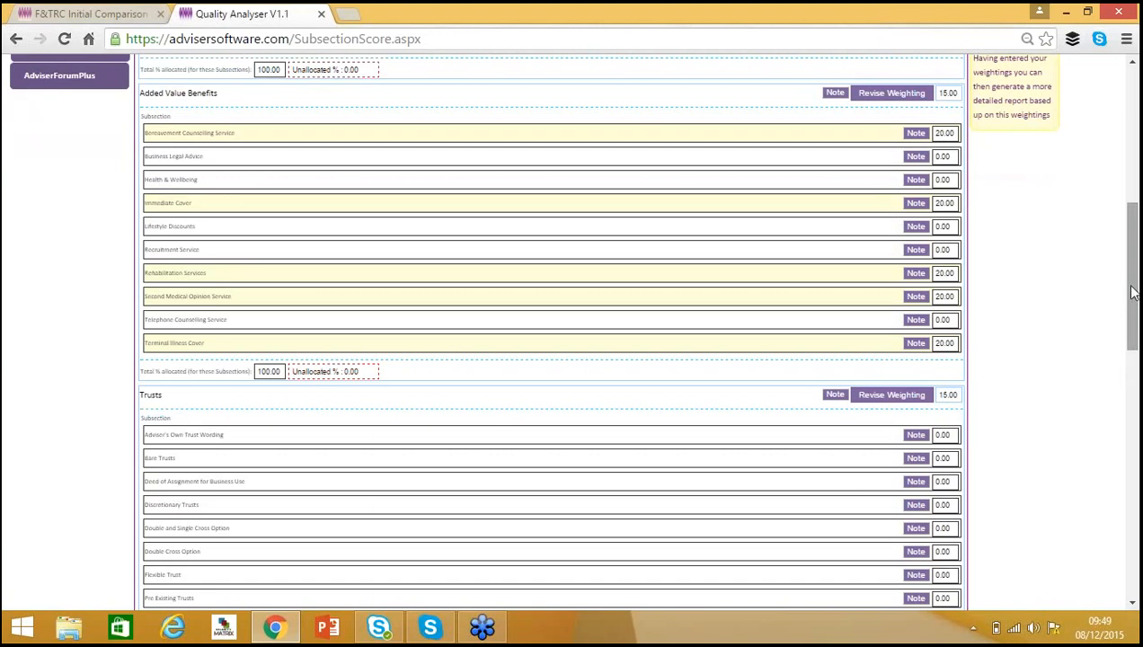
left_click_drag(1136, 308, 1137, 434)
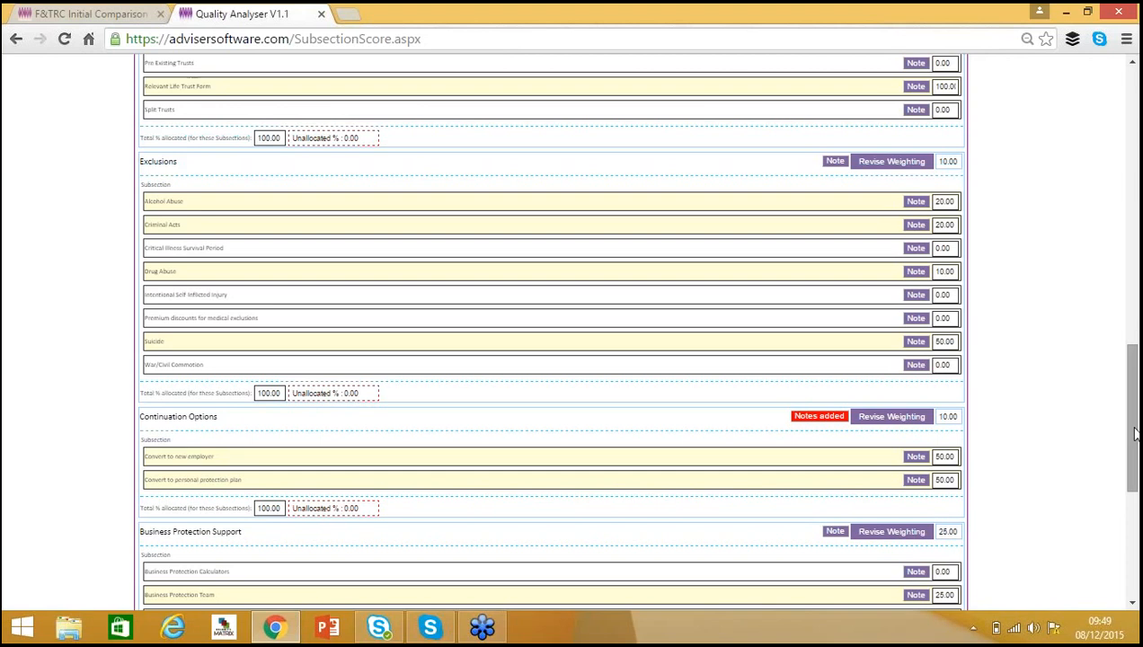
left_click_drag(1133, 434, 1137, 556)
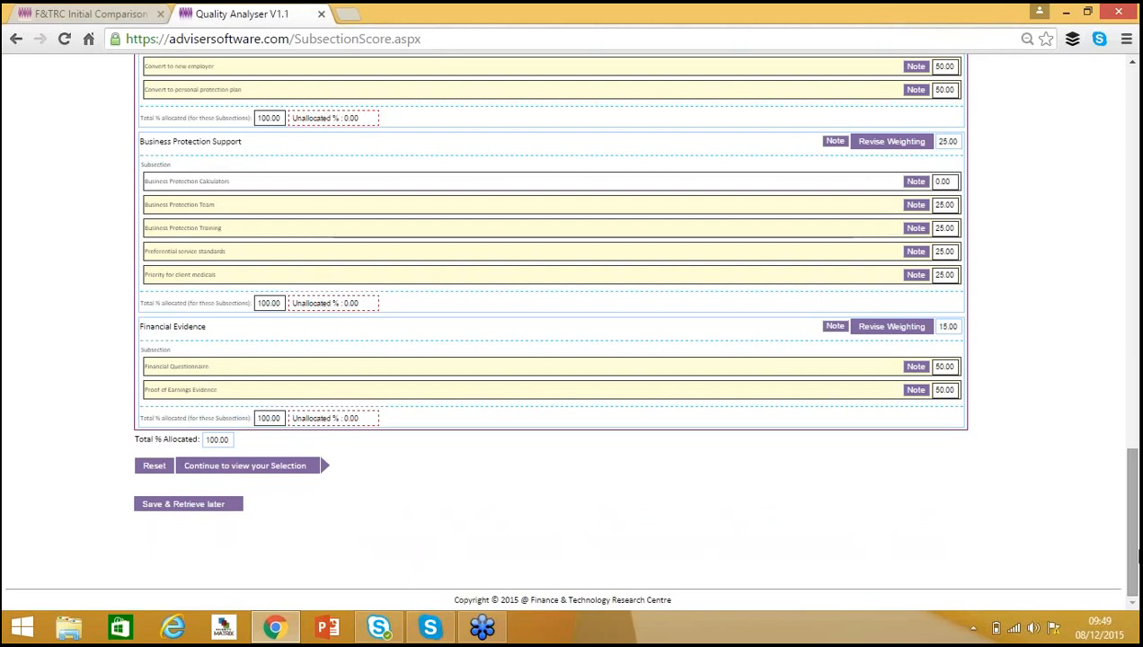
left_click(258, 467)
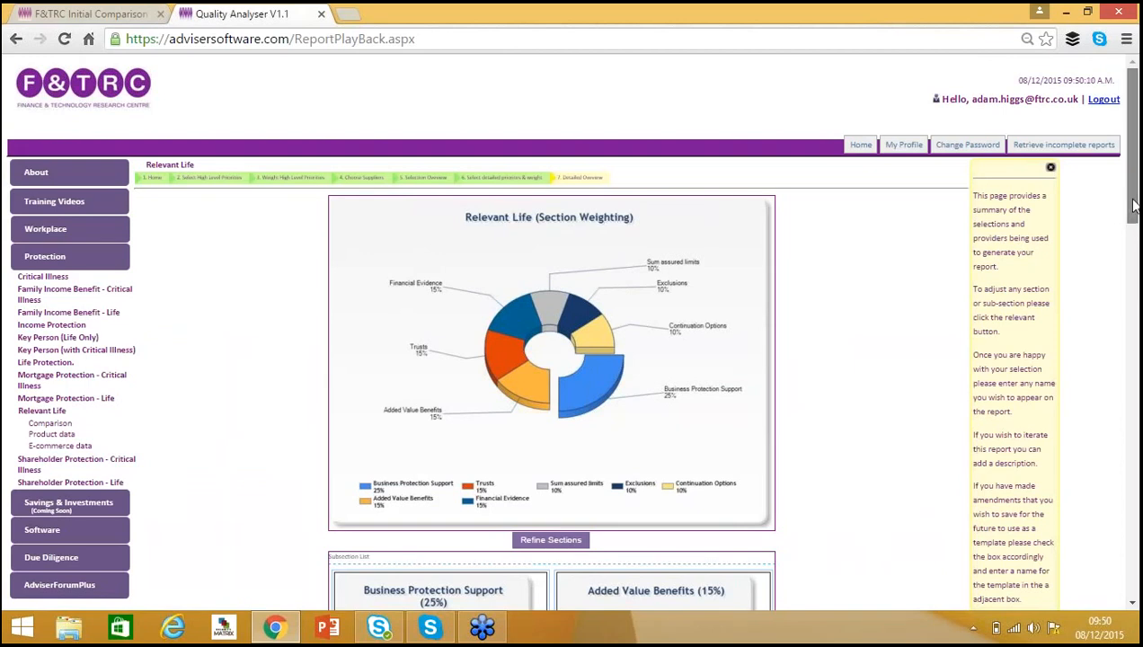
Review the subsection charts and enter the report description "Webinar Demo".
left_click_drag(1134, 207, 1135, 340)
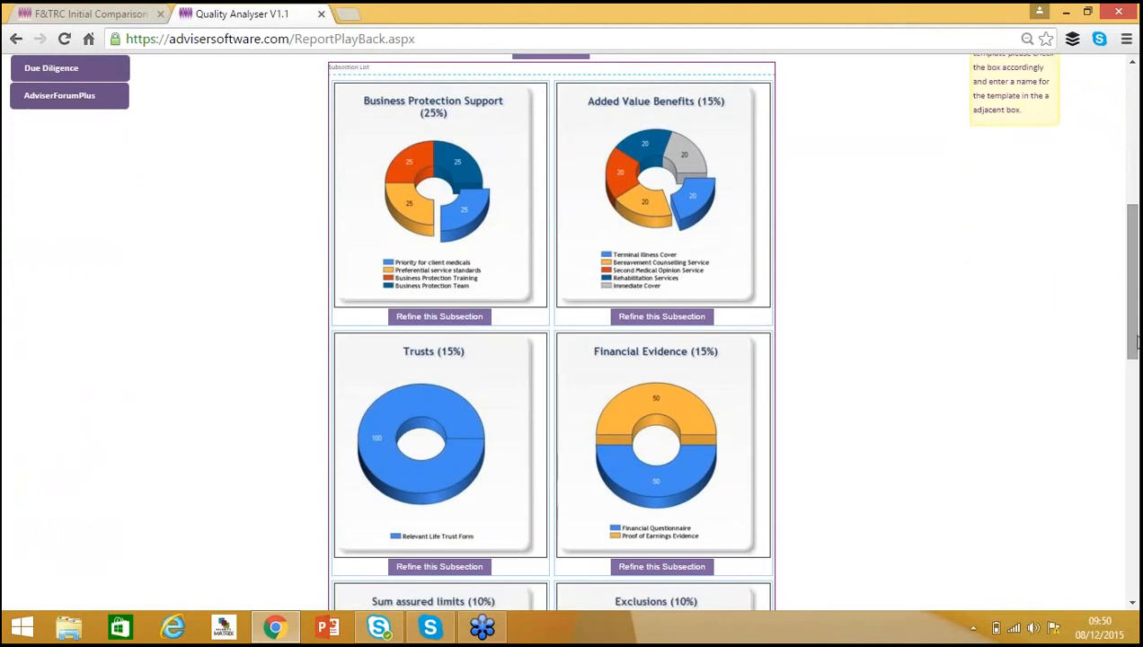
left_click_drag(1134, 324, 1135, 543)
left_click(478, 459)
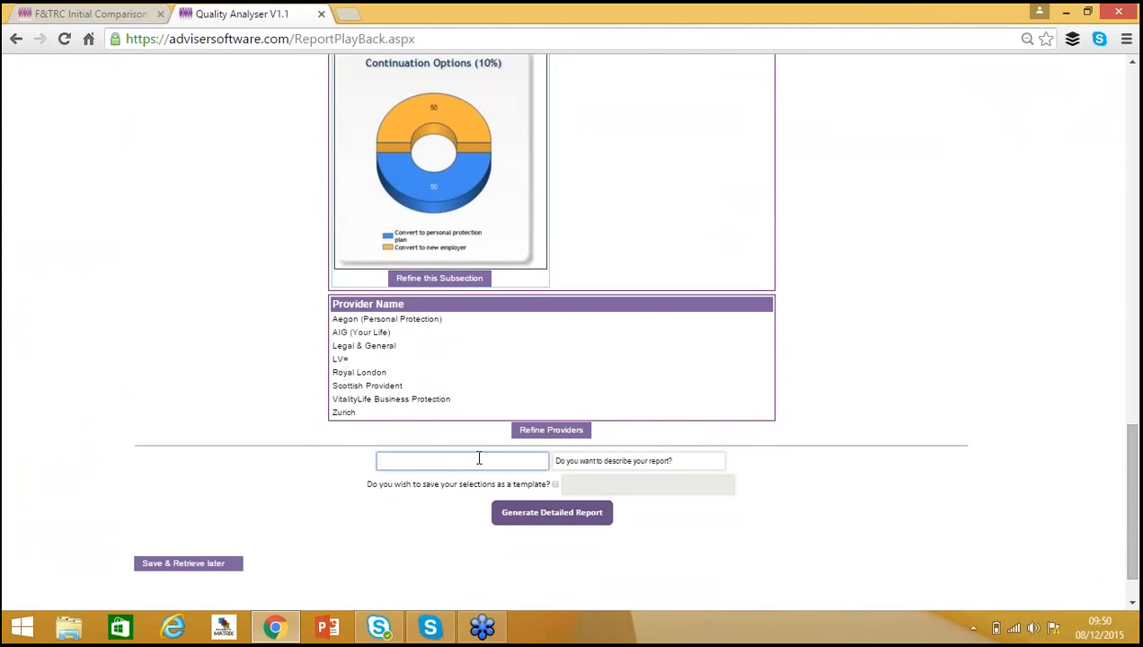
type("Webinar Dme")
left_click(556, 485)
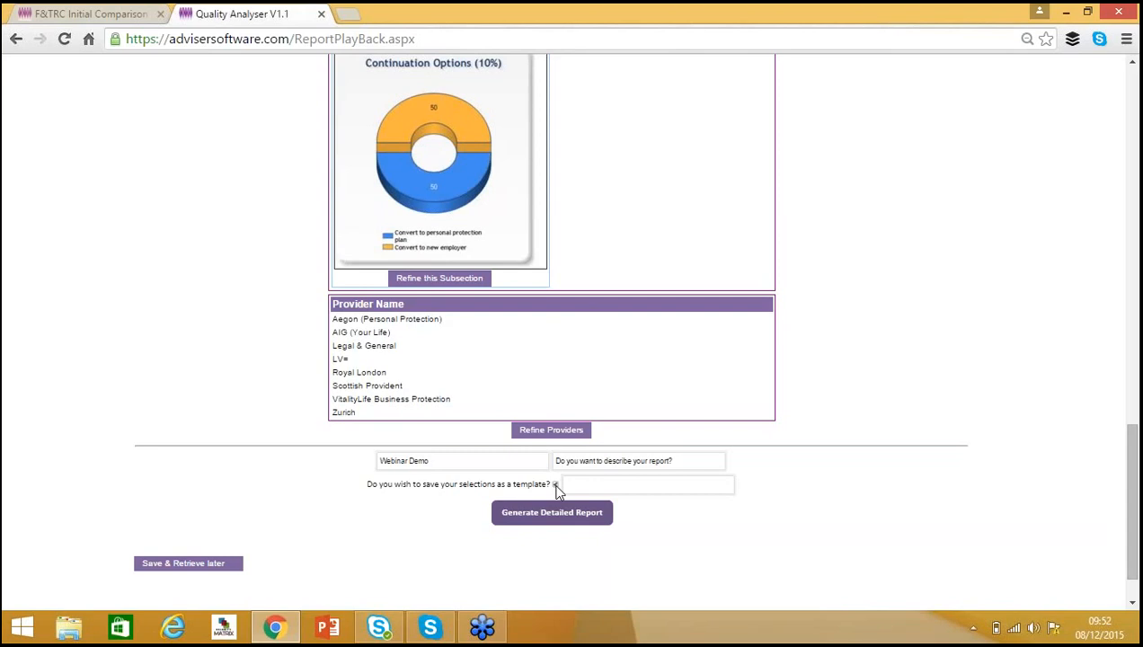
left_click(585, 485)
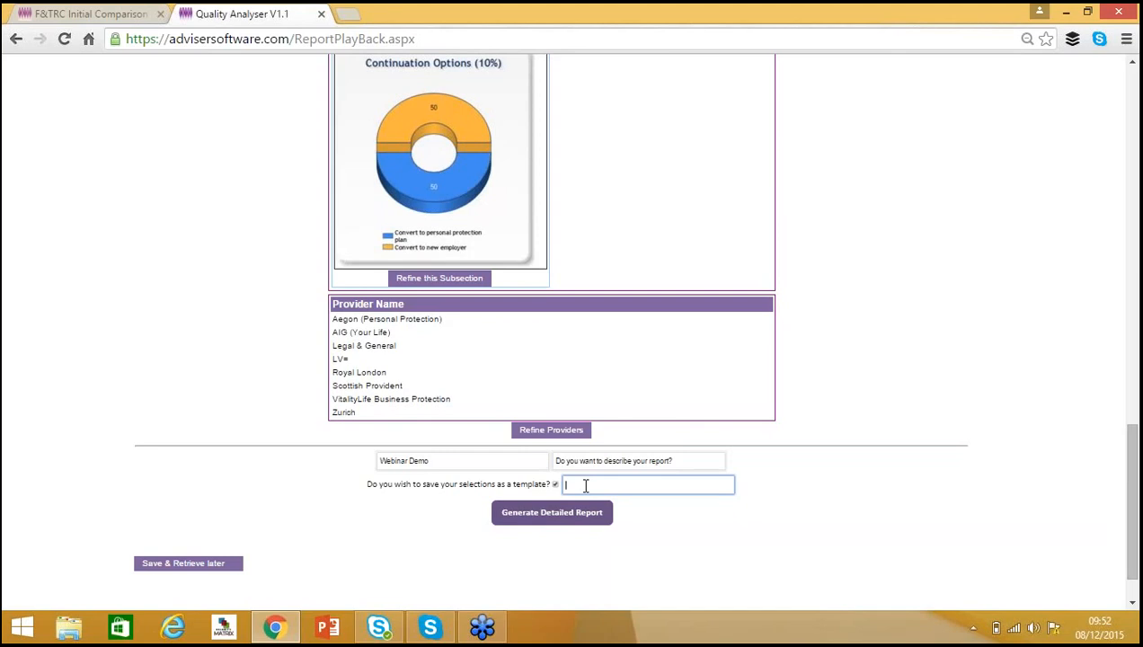
left_click(554, 486)
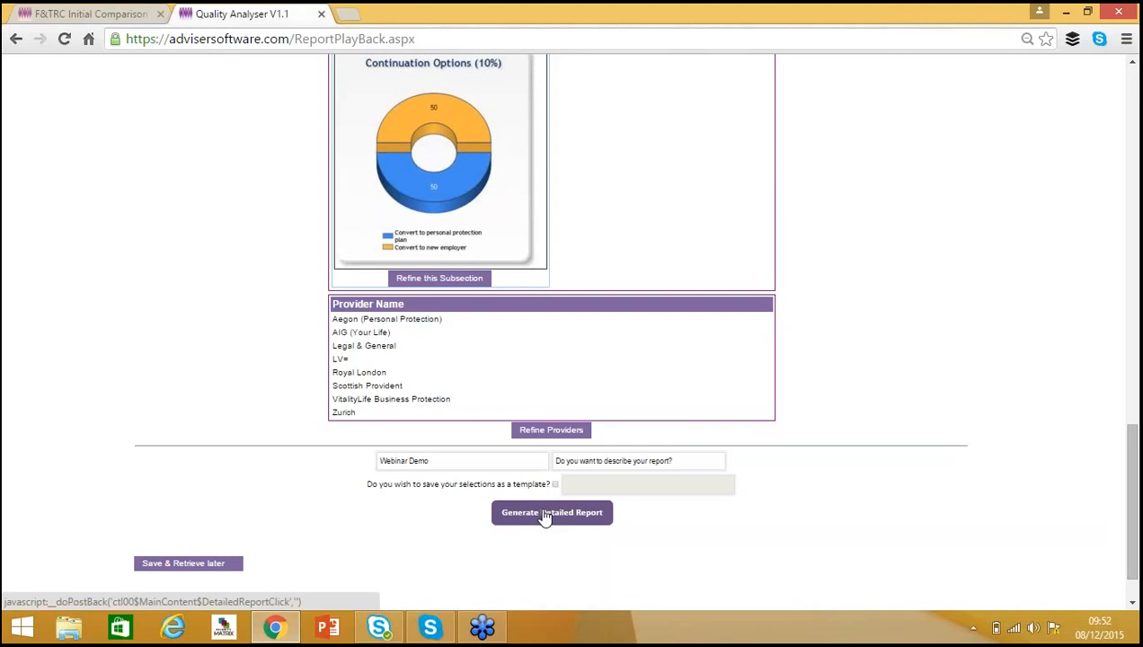
Generate the detailed report and scroll through its priorities, benchmark and supplier comparison charts.
left_click(544, 518)
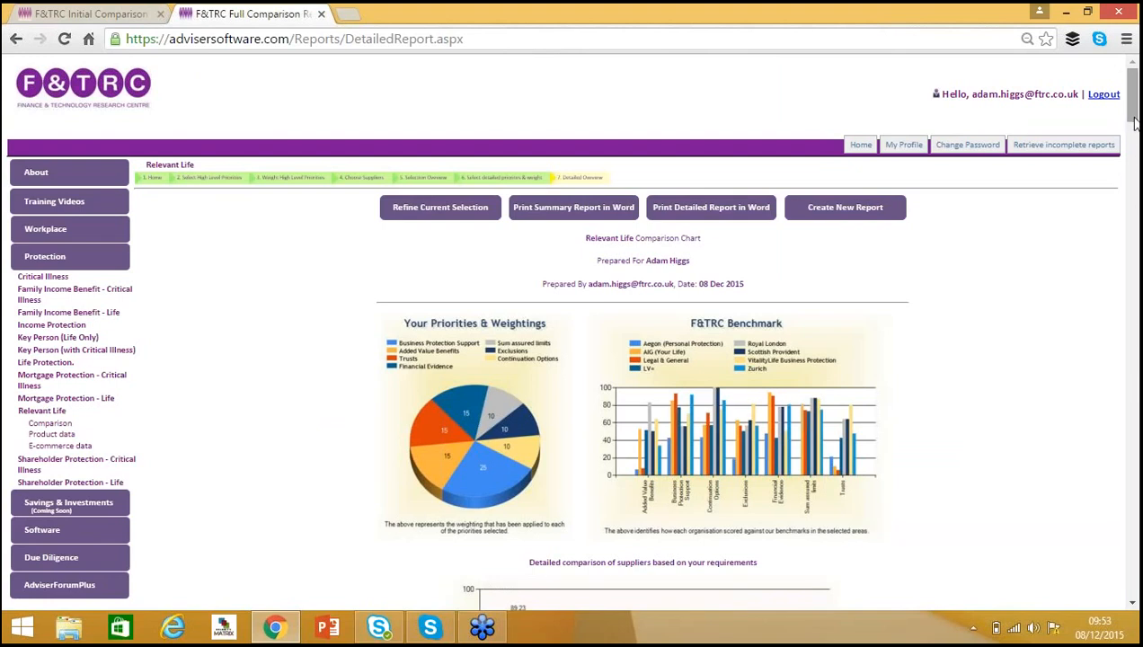
left_click_drag(1133, 119, 1134, 124)
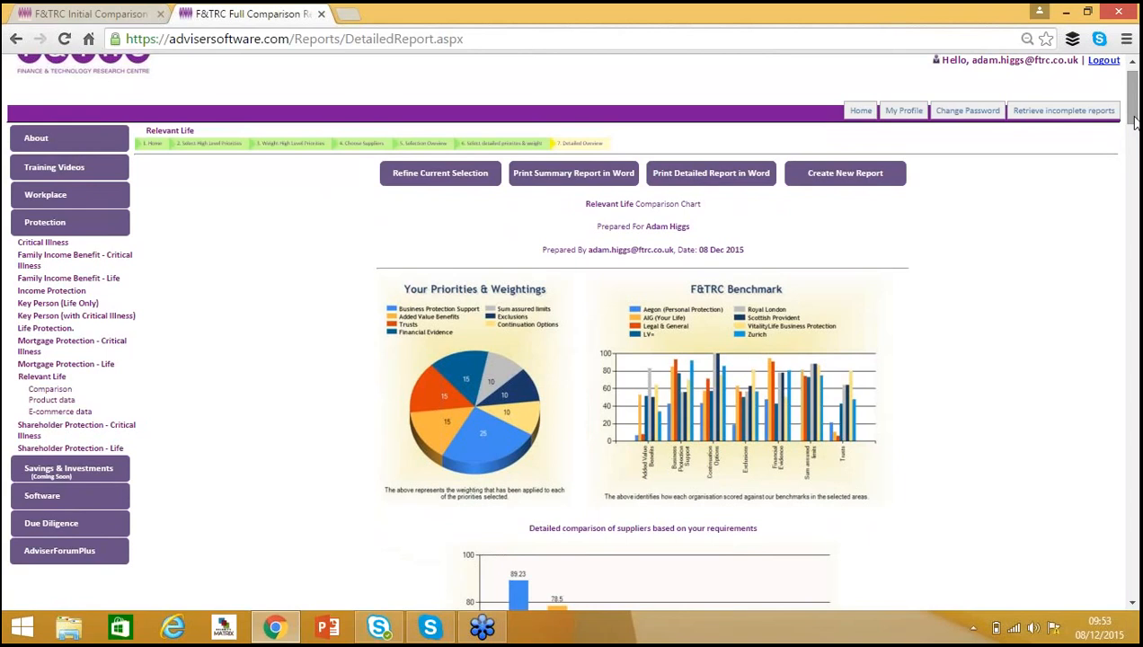
left_click_drag(1133, 120, 1133, 148)
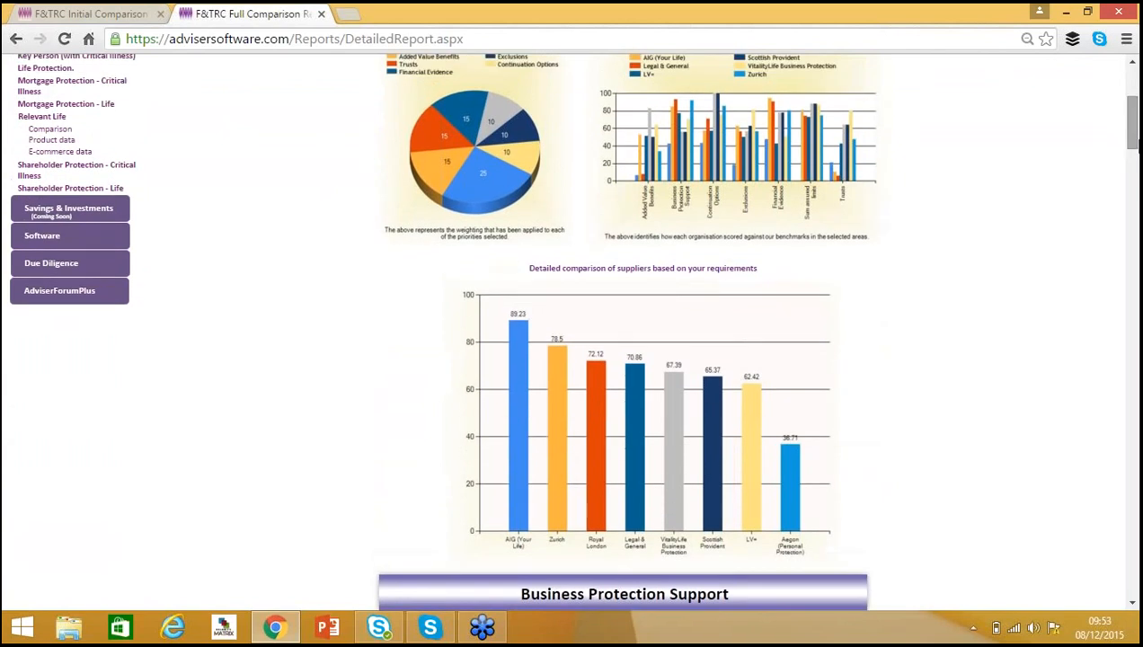
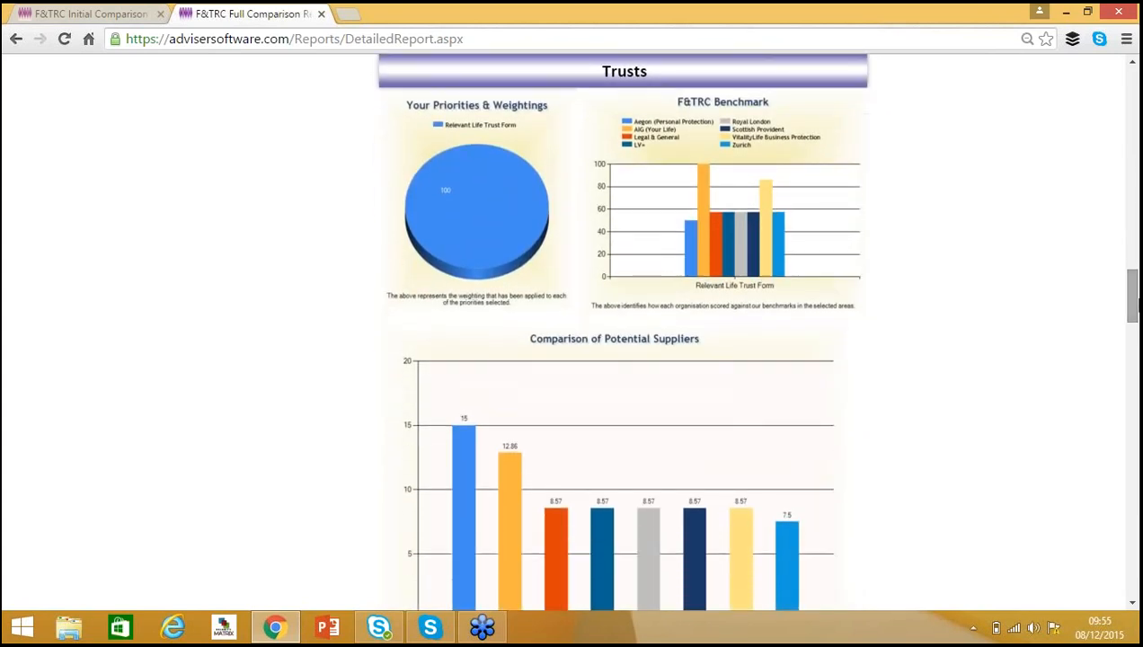
Print the summary report in Word and open the downloaded document.
left_click_drag(1135, 310, 1135, 584)
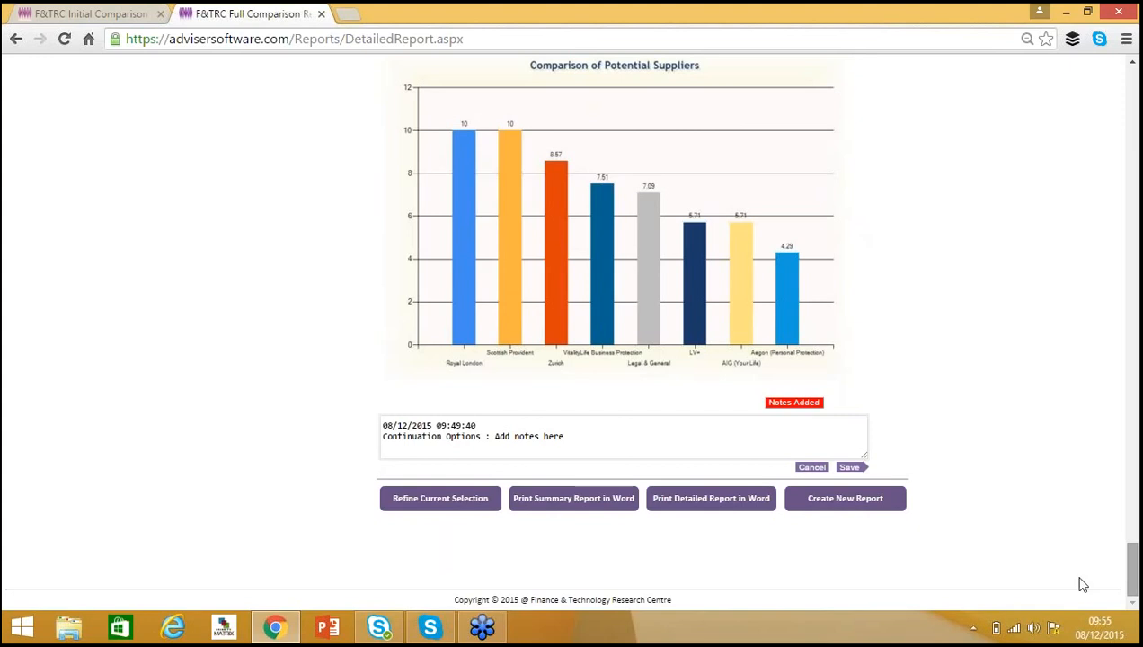
left_click(552, 505)
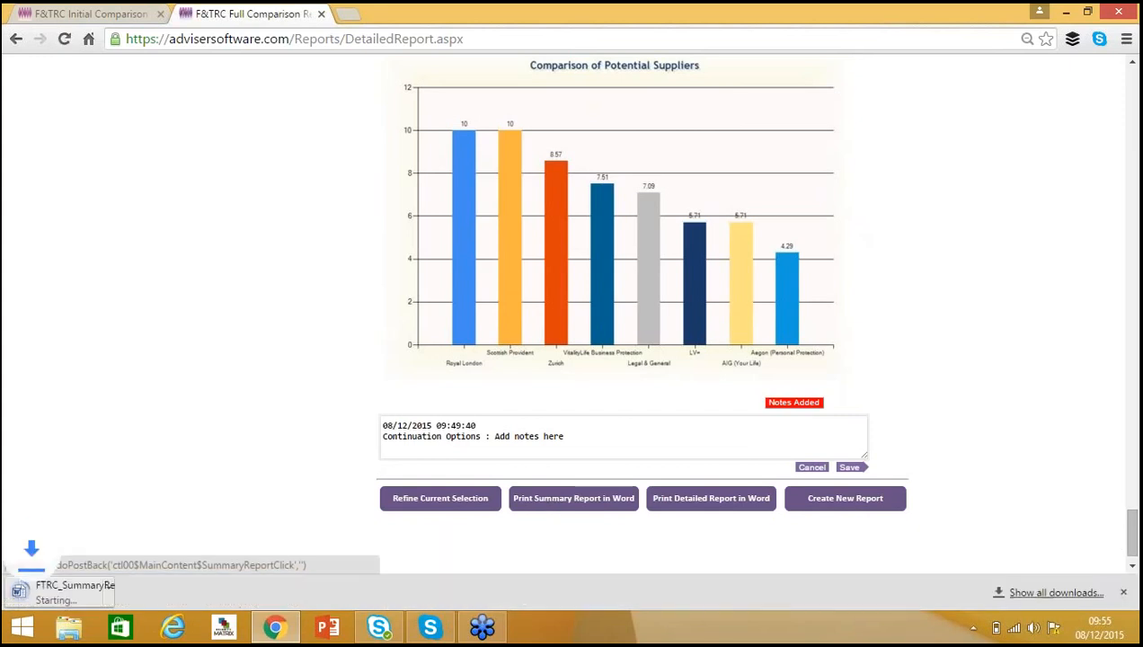
left_click(74, 598)
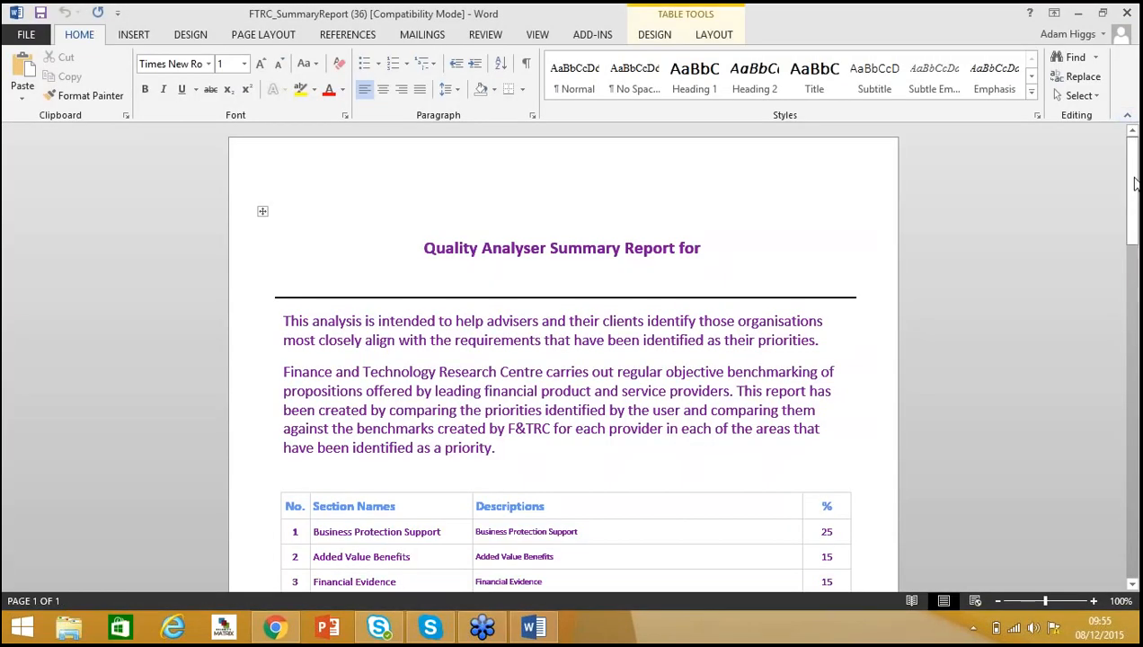
Enable editing and scroll through the summary report's pages, then minimize the document.
left_click(1133, 209)
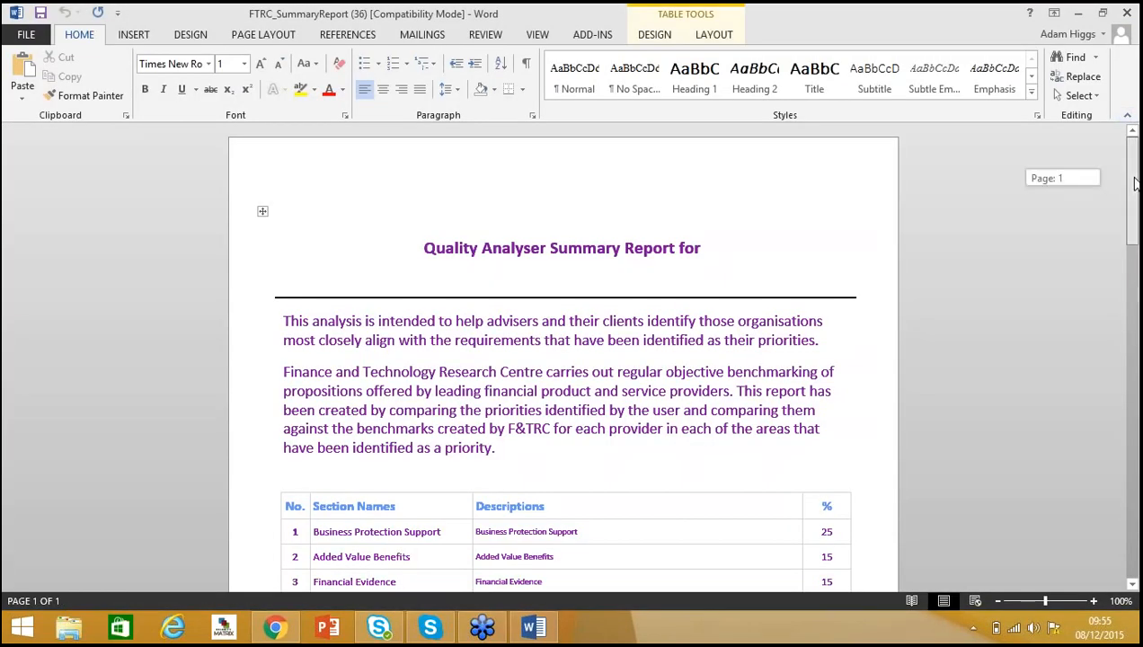
left_click_drag(1133, 208, 1137, 515)
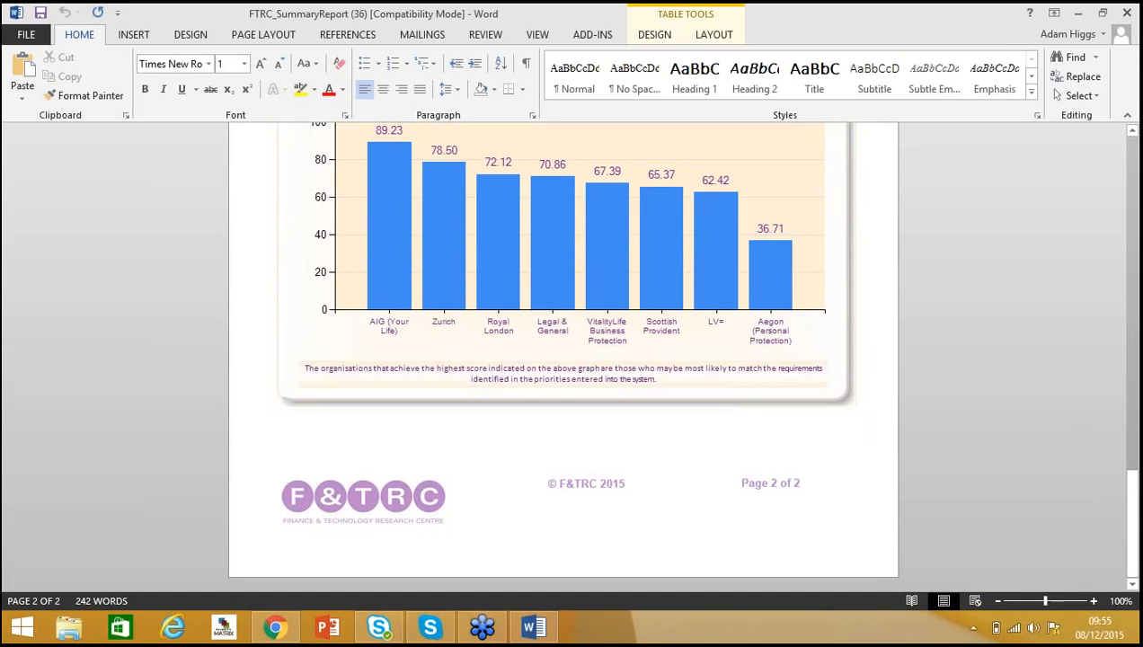
left_click(1080, 13)
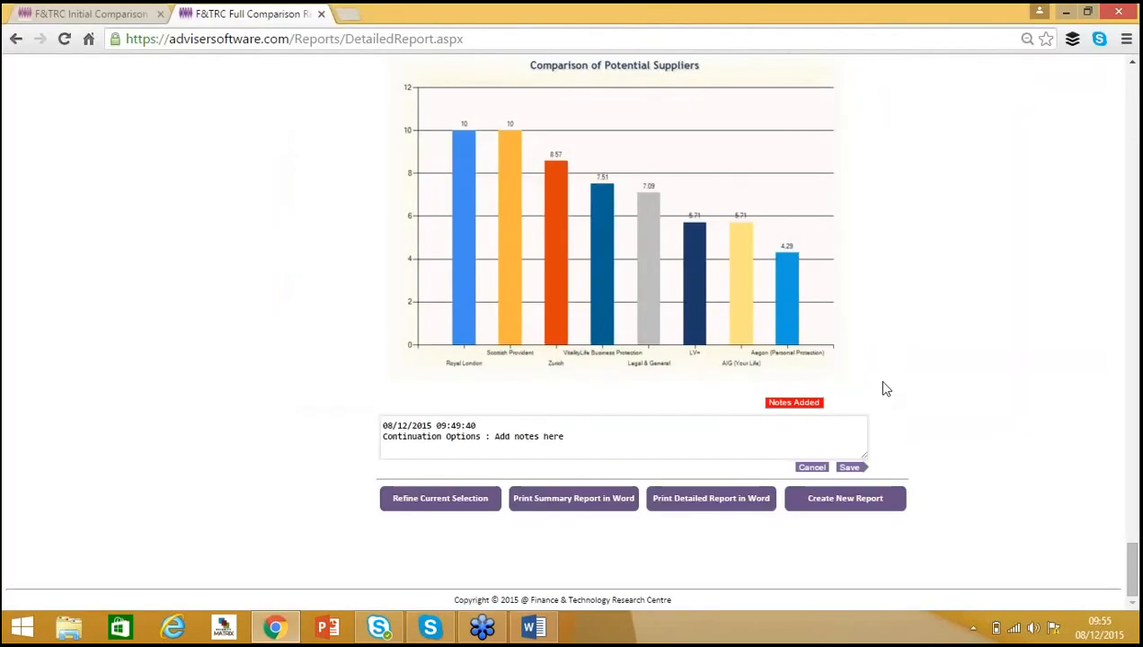
Print the detailed report in Word, including the data tables and proceeding with the top 5 suppliers only.
left_click(709, 509)
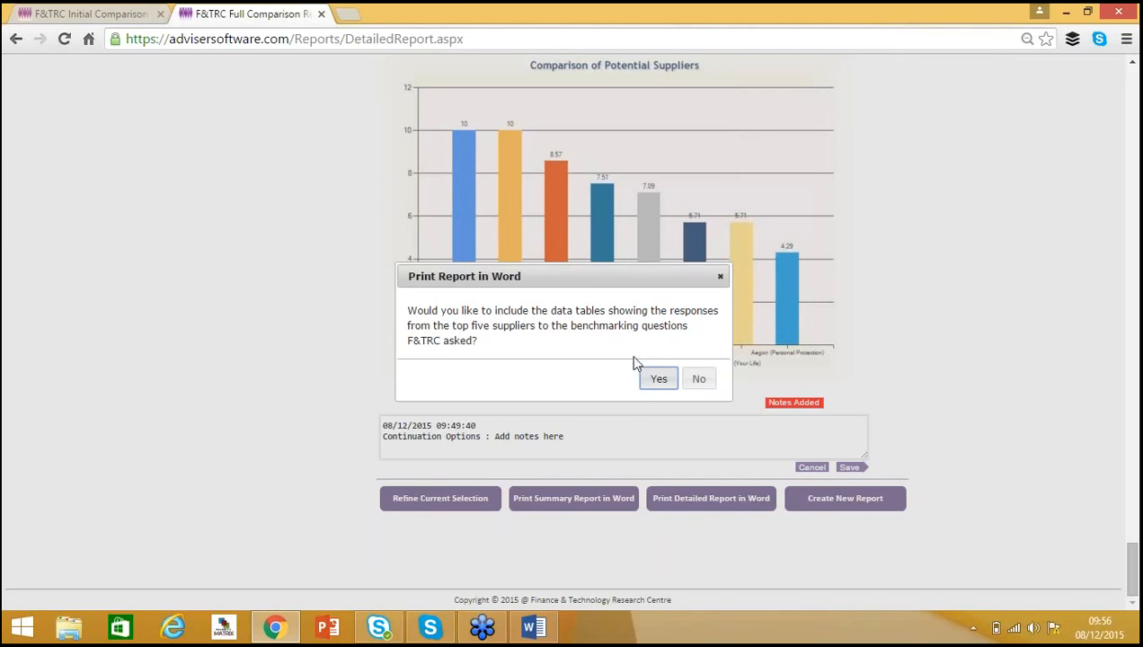
left_click(660, 383)
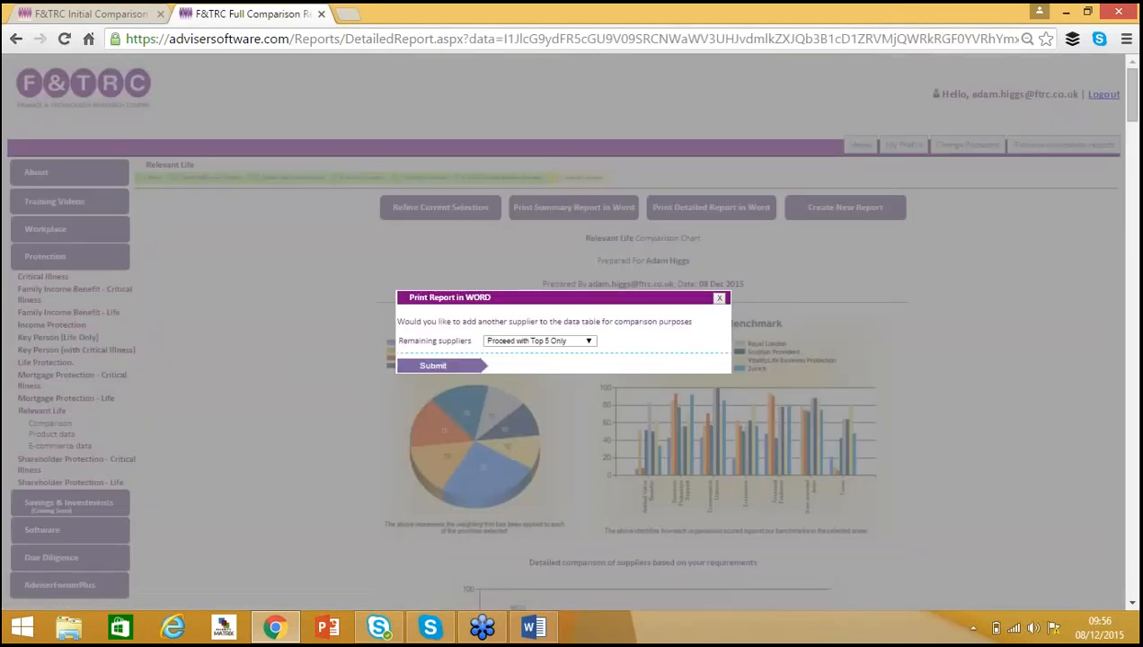
left_click(590, 345)
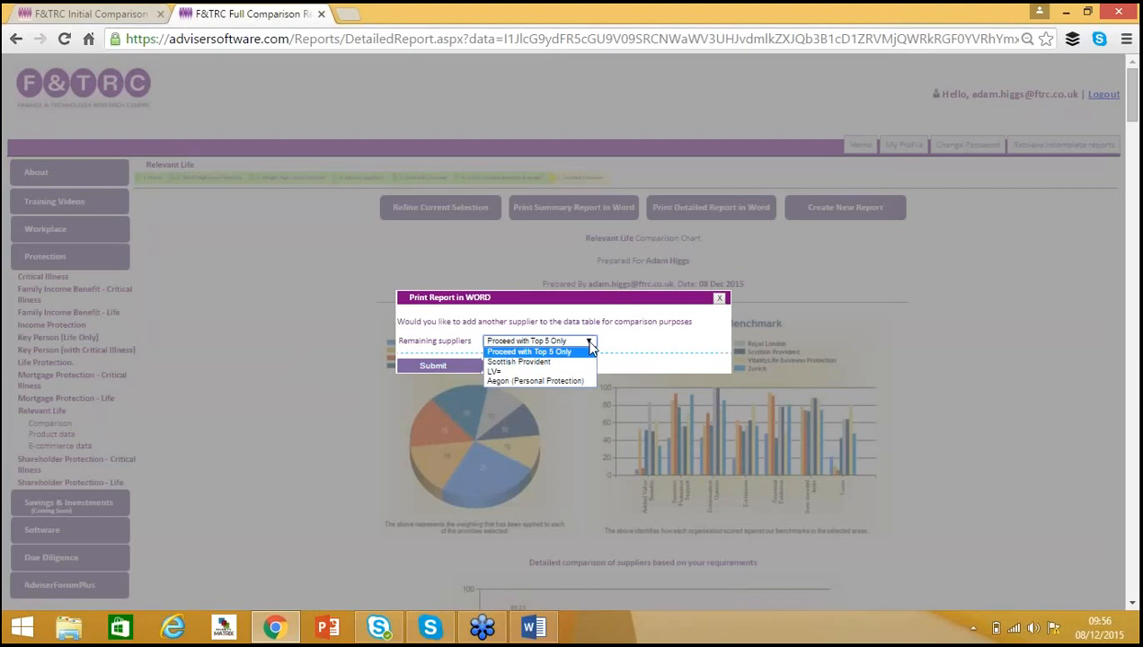
left_click(586, 352)
left_click(445, 366)
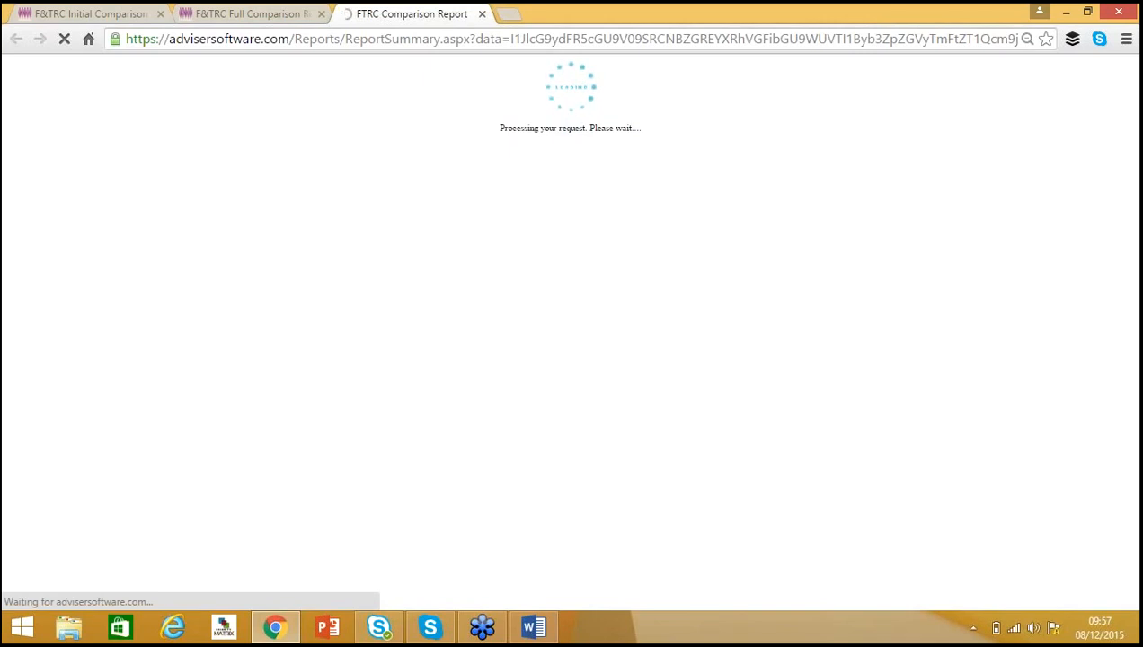
Switch to the Relevant Life comparison report document and scroll to its overall comparison results.
left_click(1064, 11)
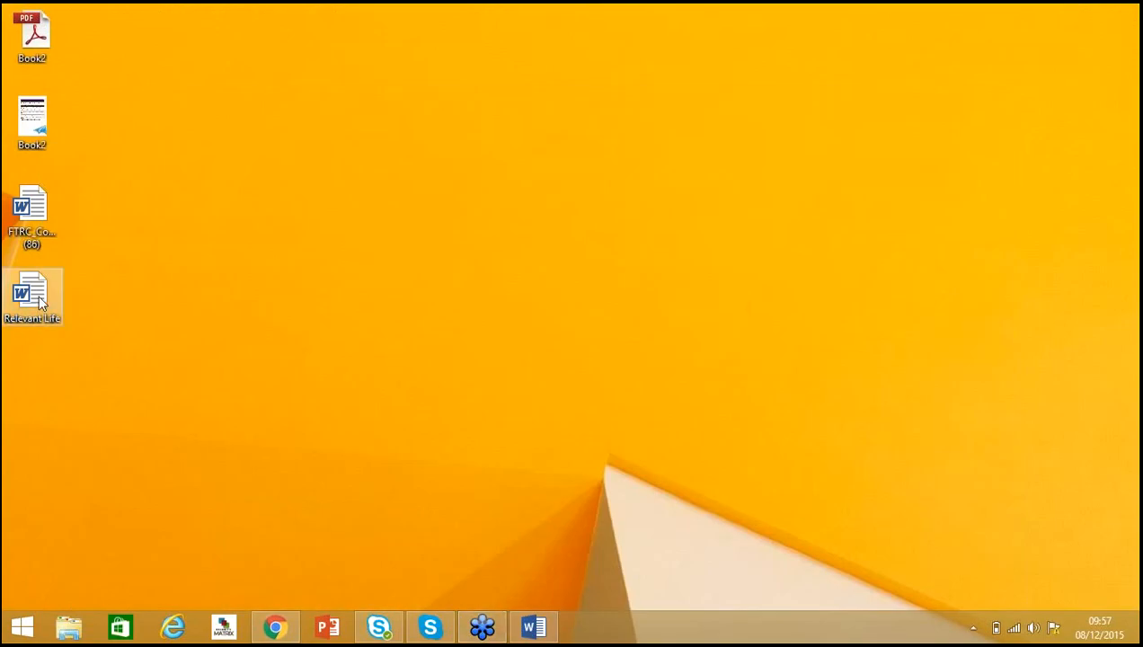
key("alt+Tab")
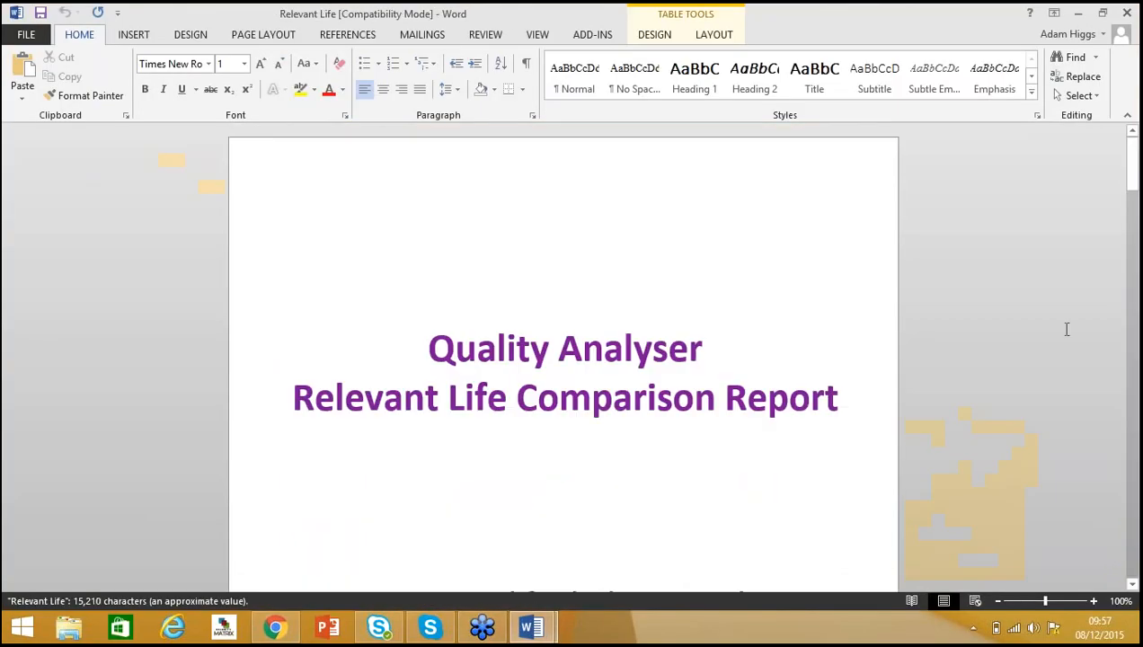
left_click_drag(1132, 160, 1134, 204)
scroll(1134, 162, "down", 6)
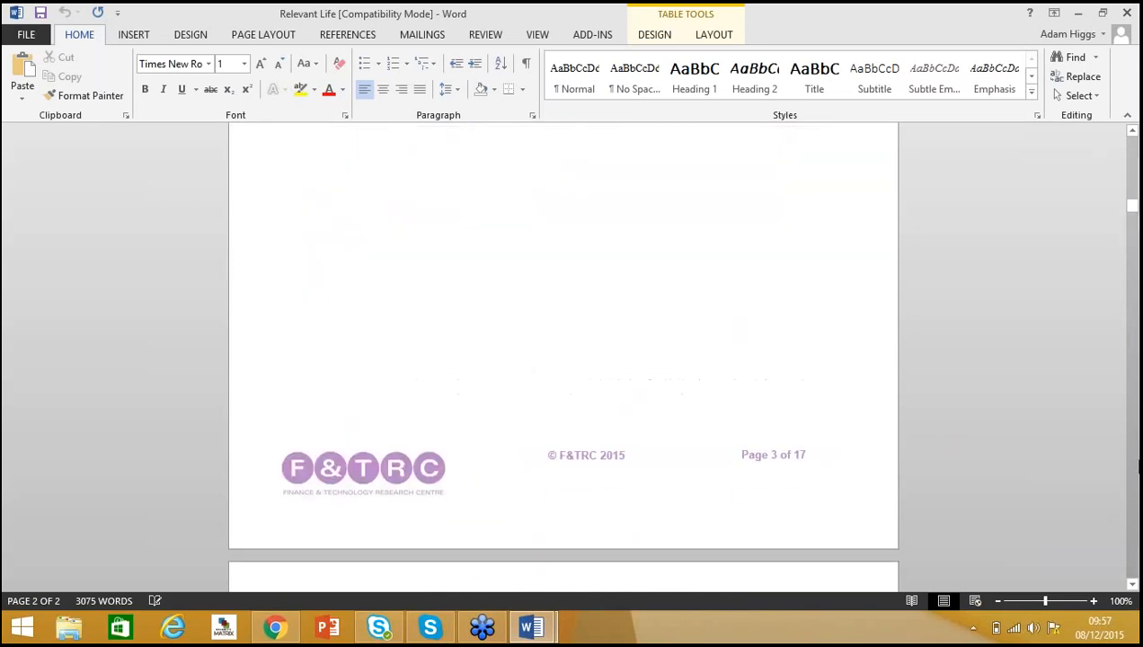
left_click(1127, 600)
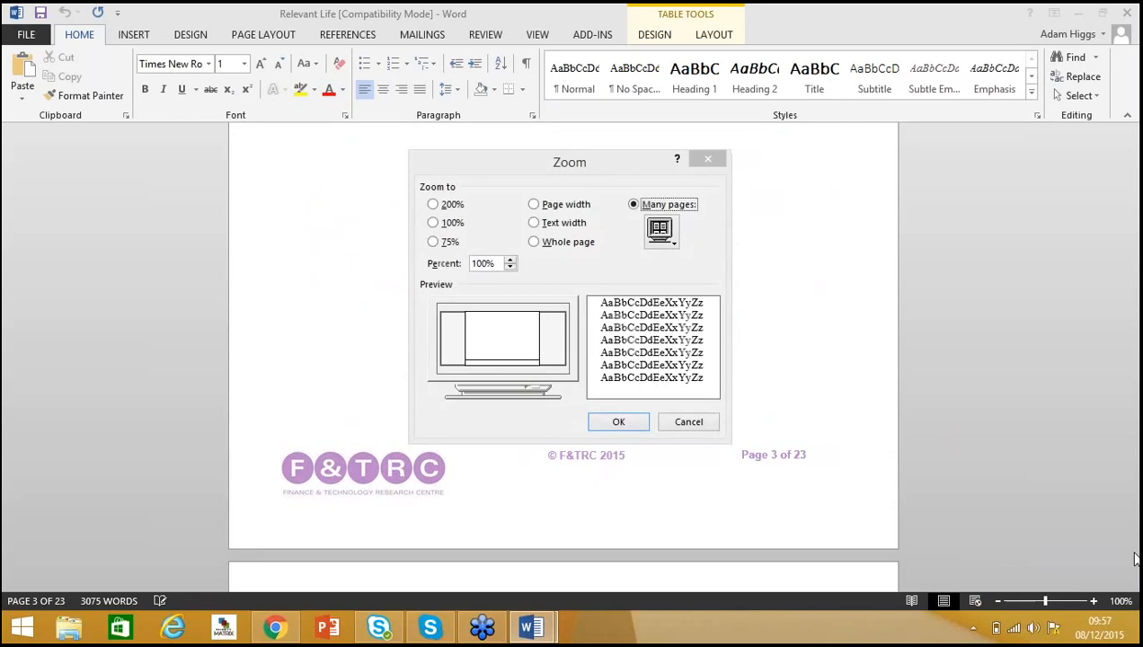
left_click(712, 425)
scroll(1130, 544, "down", 5)
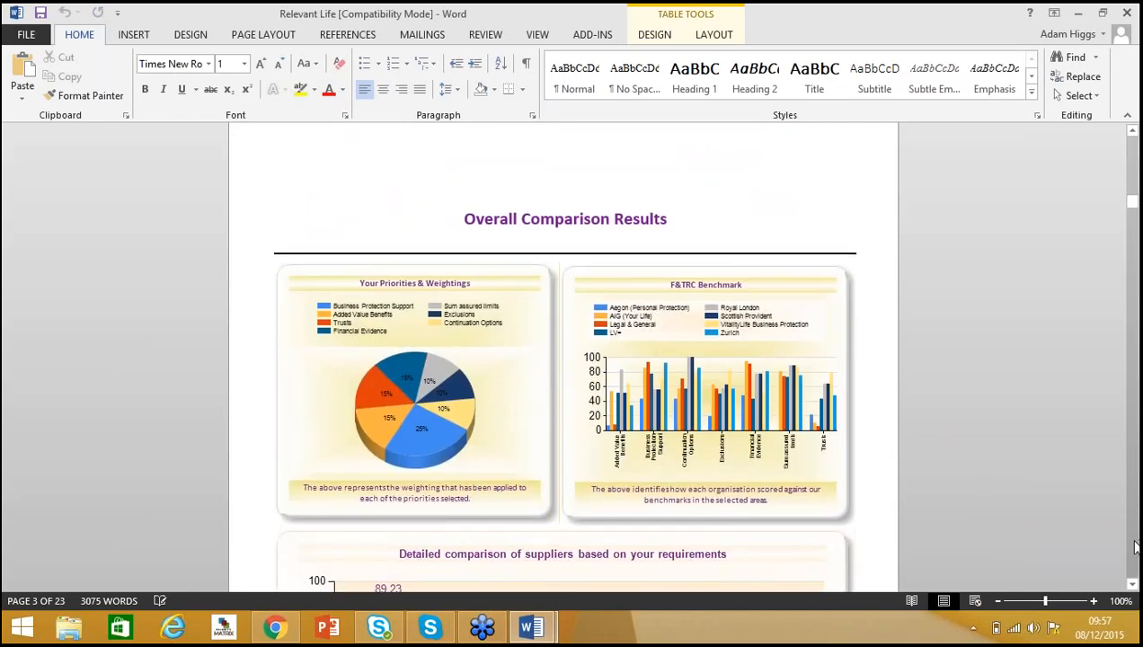
left_click_drag(1130, 201, 1134, 221)
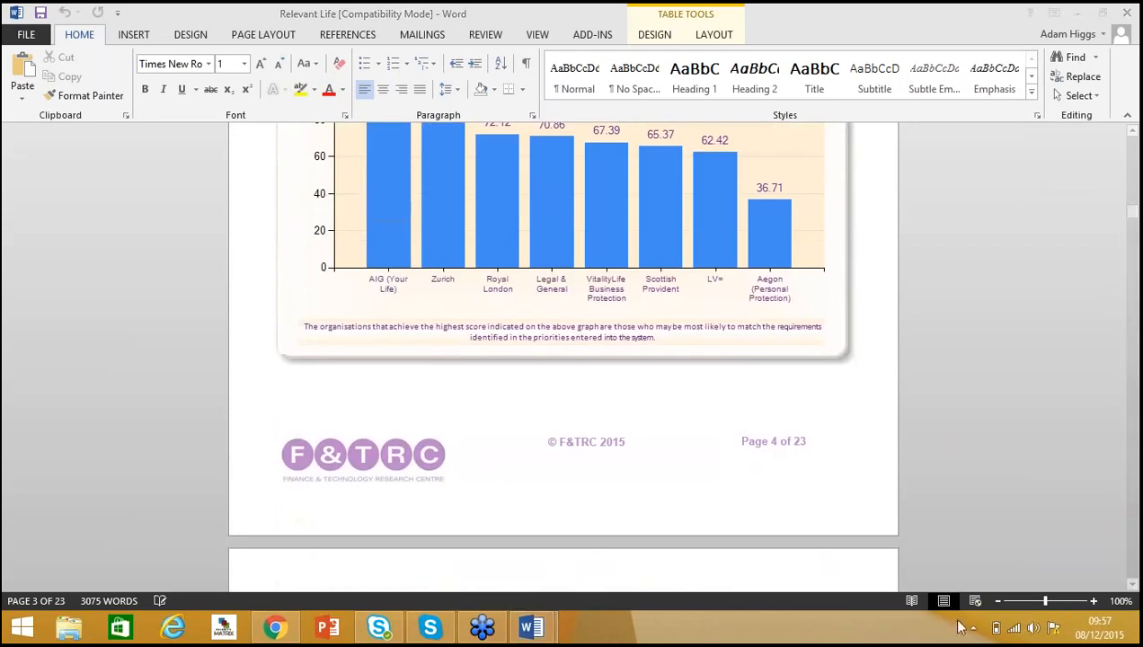
Set the document zoom to 70% and scroll through the appendix data tables to the end.
left_click(998, 601)
left_click(998, 600)
left_click(998, 601)
left_click(998, 601)
left_click(998, 601)
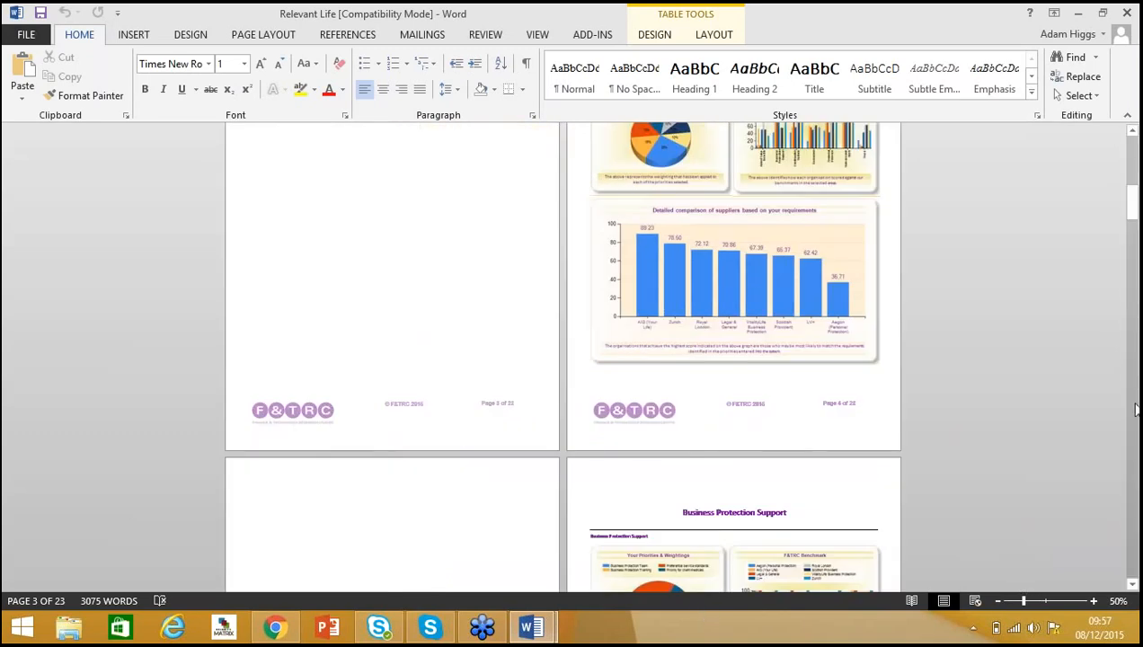
left_click_drag(1134, 205, 1136, 388)
left_click(1094, 601)
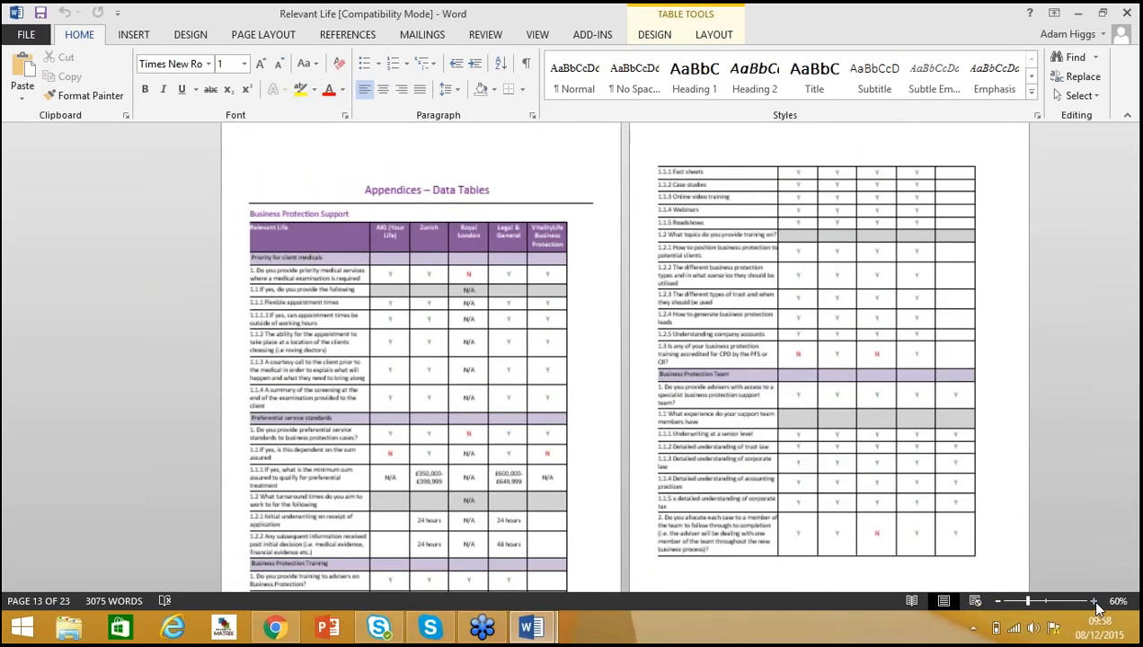
left_click(1094, 601)
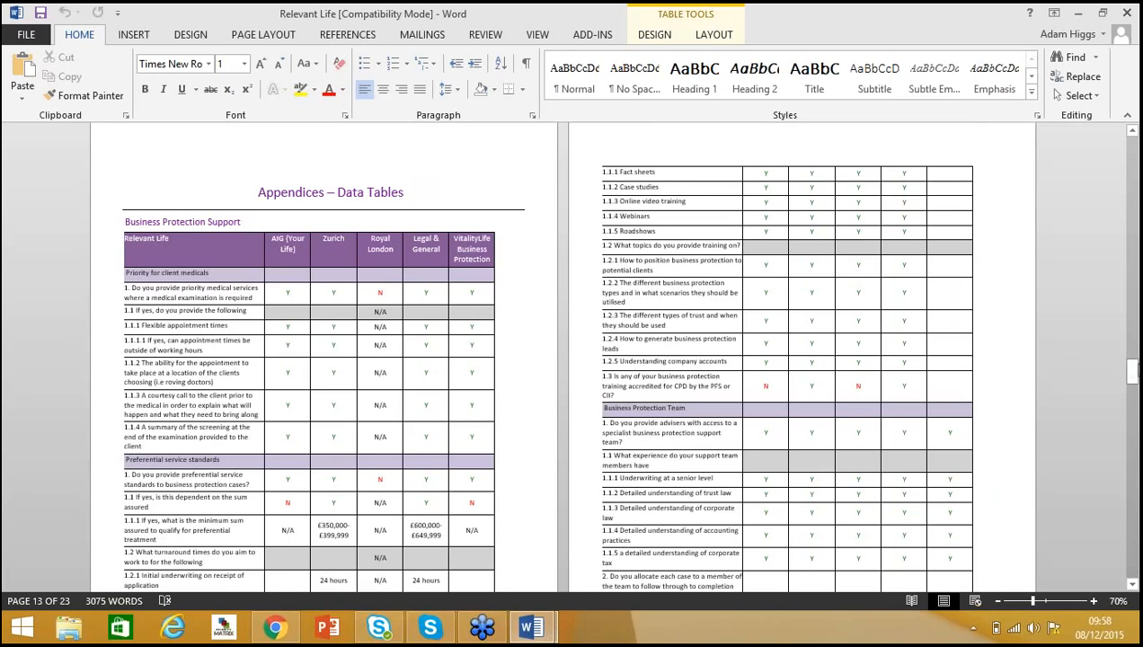
left_click_drag(1131, 369, 1134, 446)
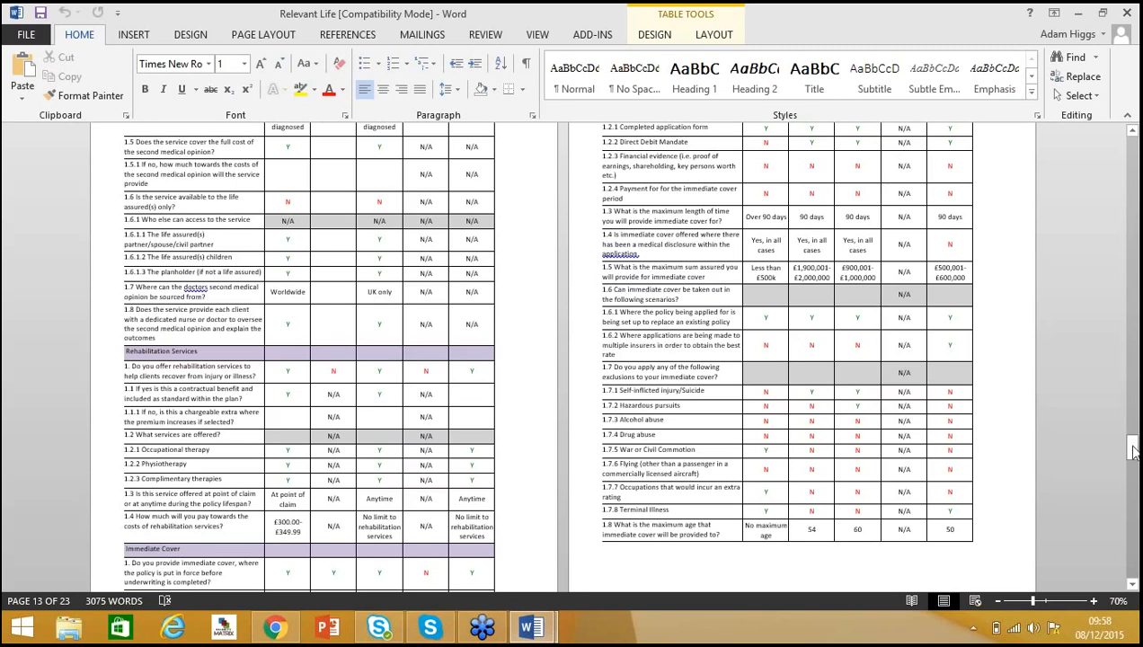
left_click_drag(1132, 449, 1134, 575)
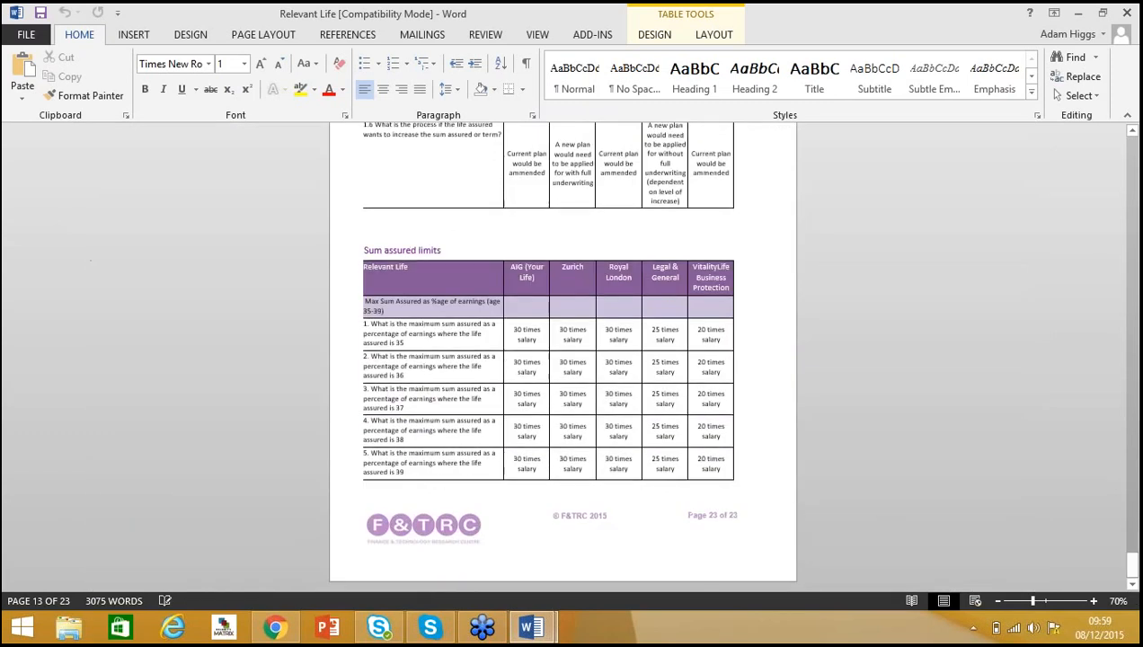
Minimize the Word documents, return to the Full Comparison Report tab and close the downloads bar.
left_click(1081, 18)
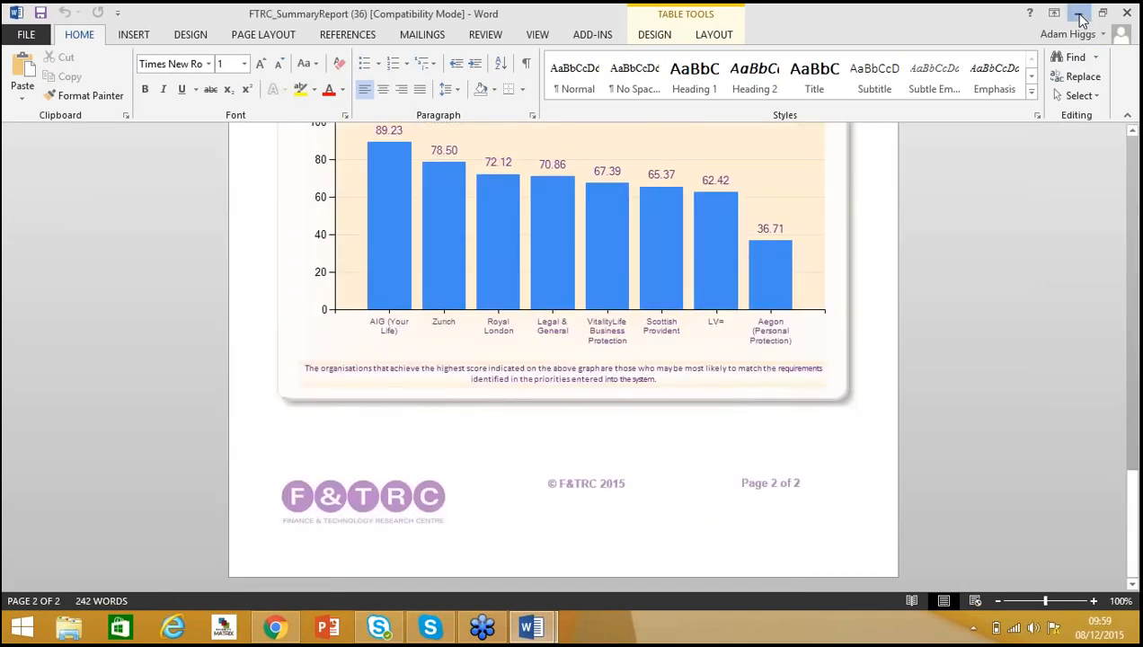
left_click(1081, 18)
left_click(274, 626)
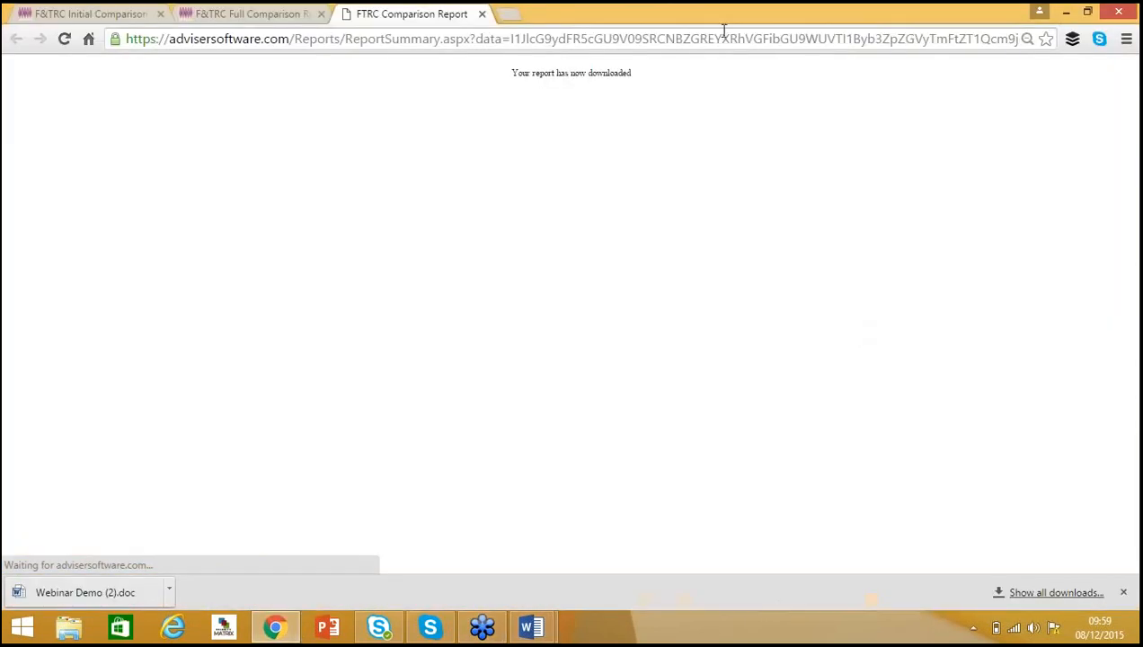
left_click(245, 13)
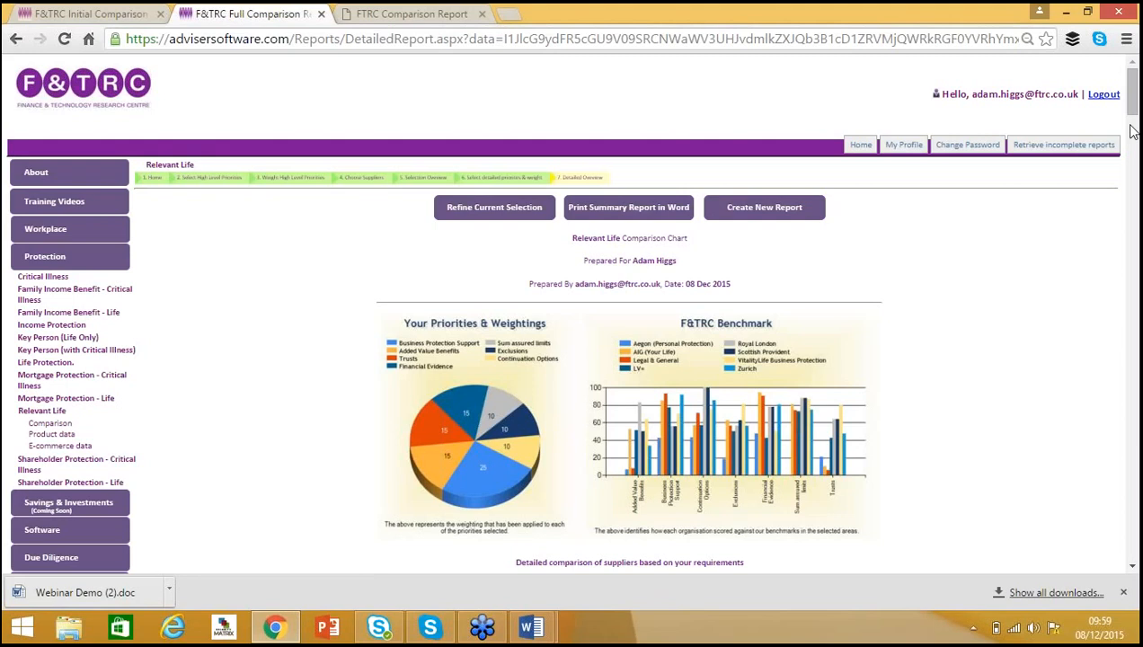
left_click(1123, 592)
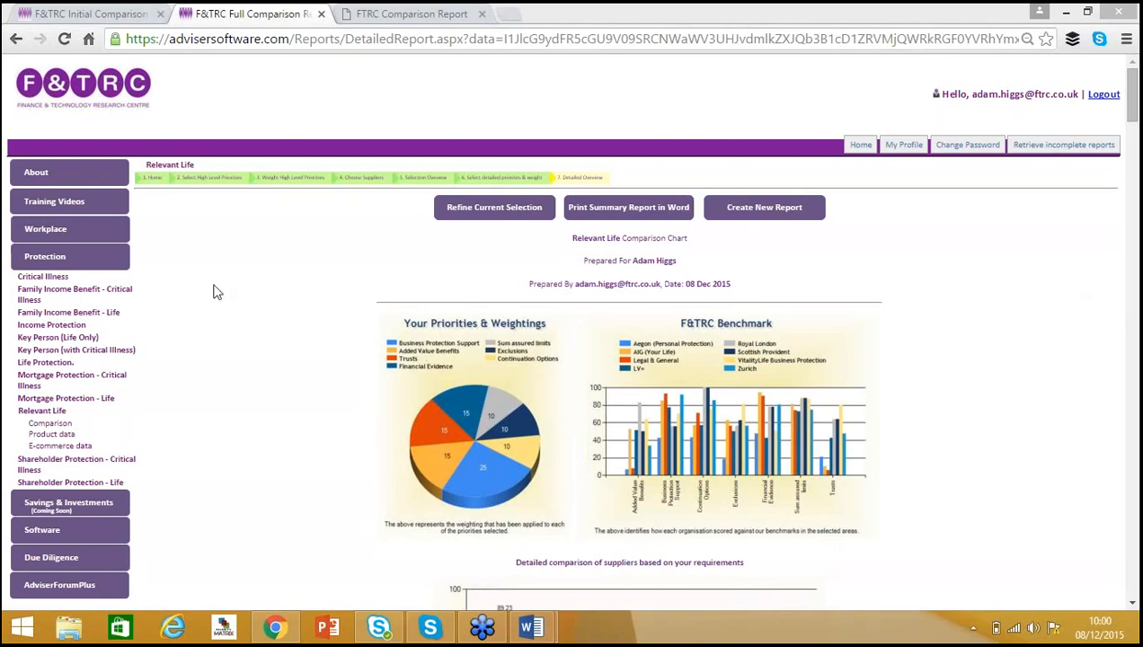
Open the Life Protection training module and choose the Claims Processes area.
left_click(45, 277)
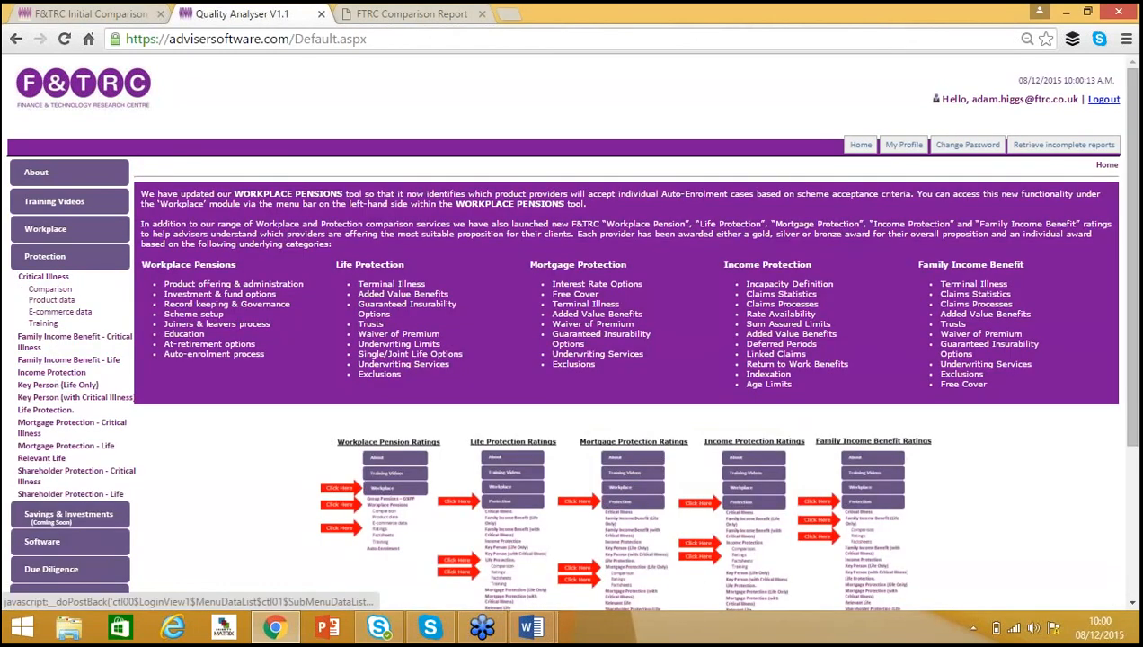
left_click(60, 409)
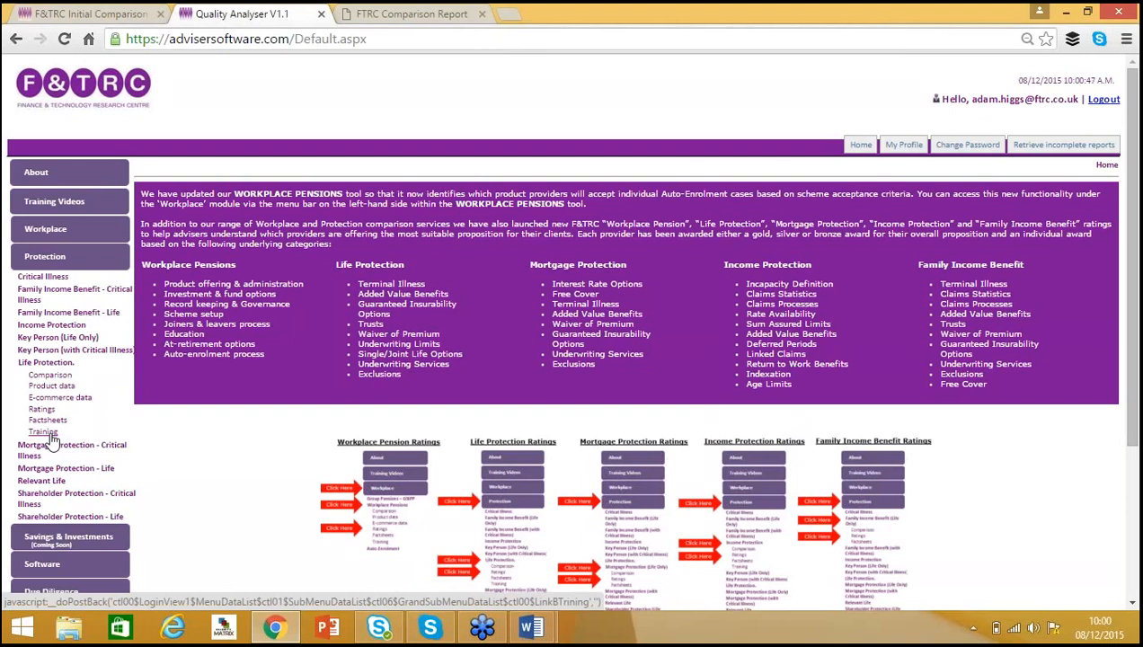
left_click(50, 435)
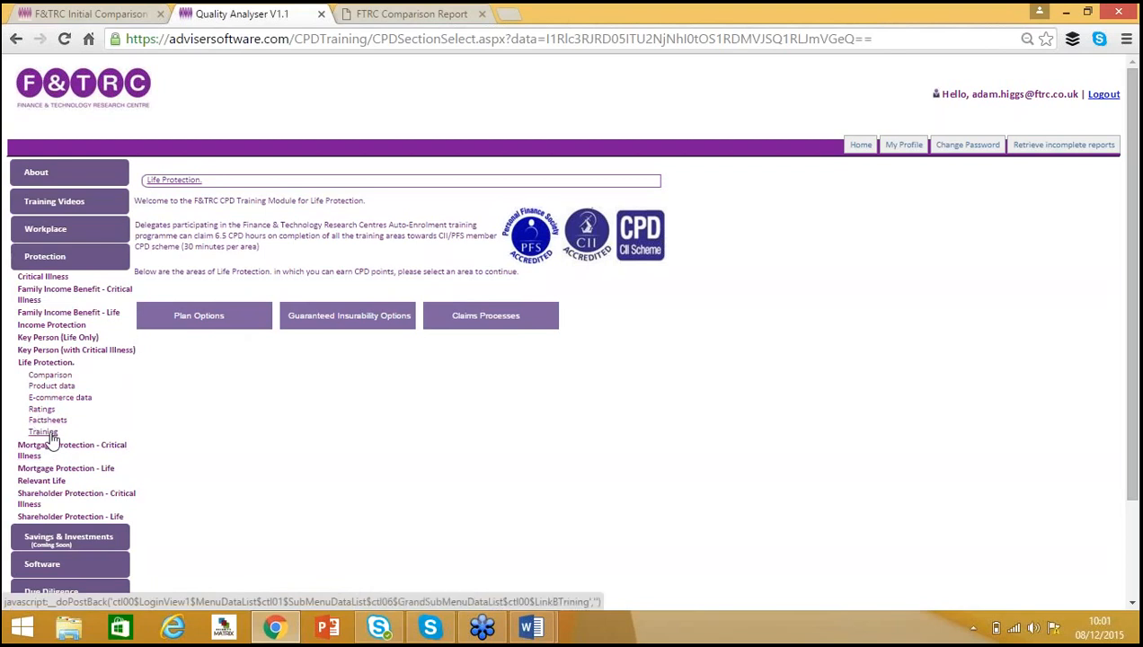
left_click(493, 322)
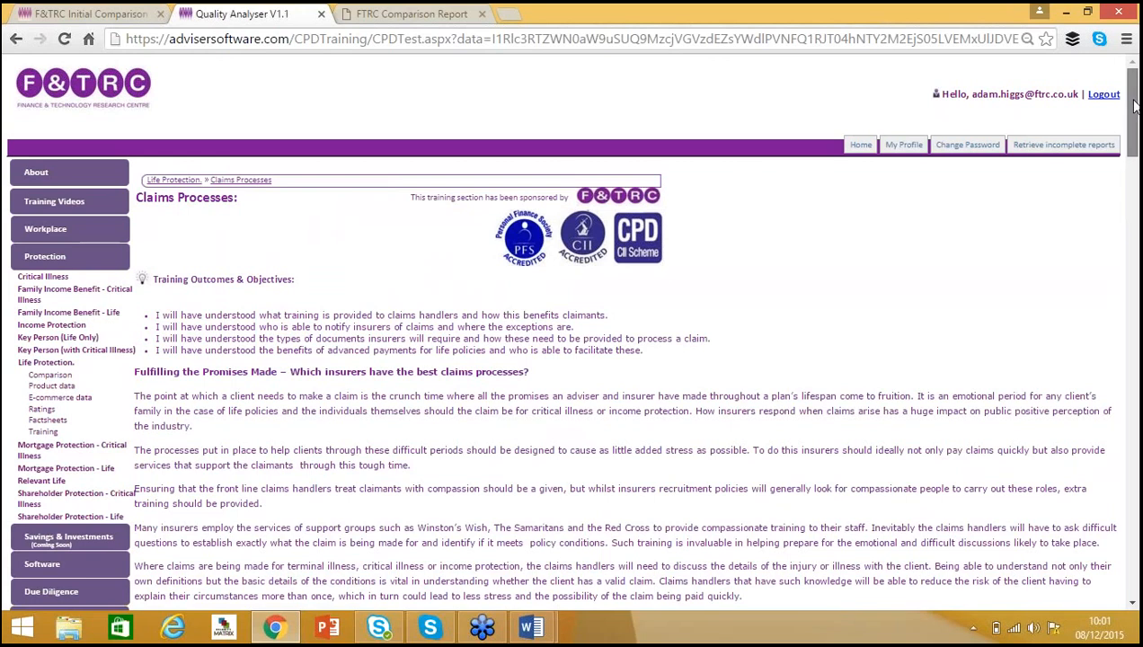
Read through the Claims Processes training objectives, article and Test Yourself questions.
scroll(1134, 107, "down", 2)
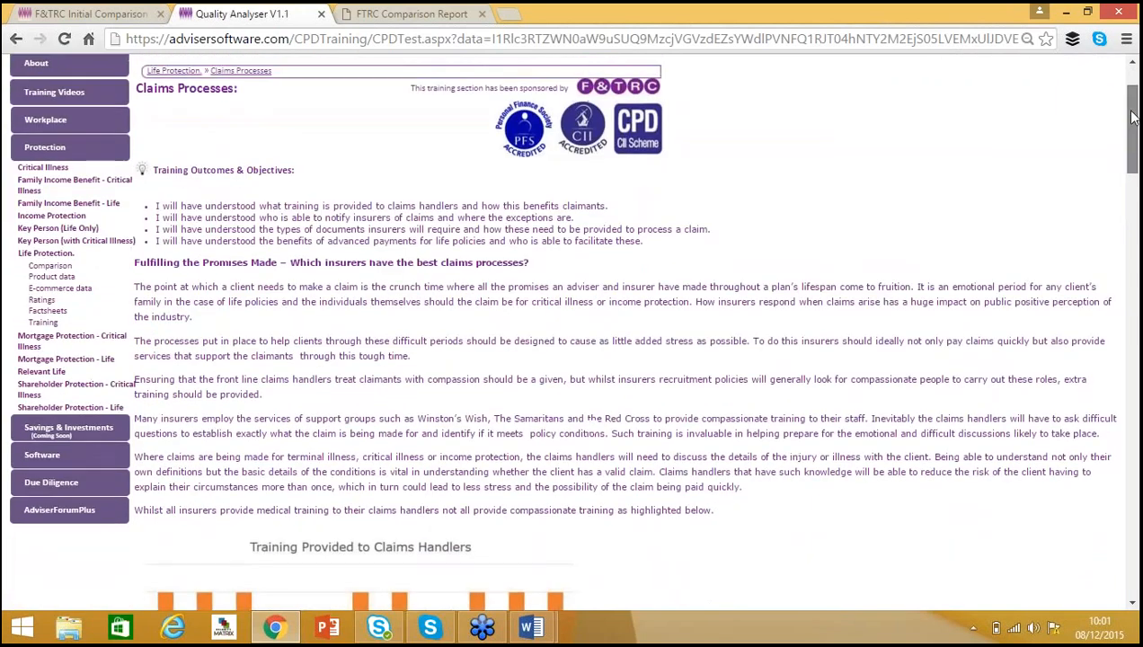
scroll(1133, 117, "up", 1)
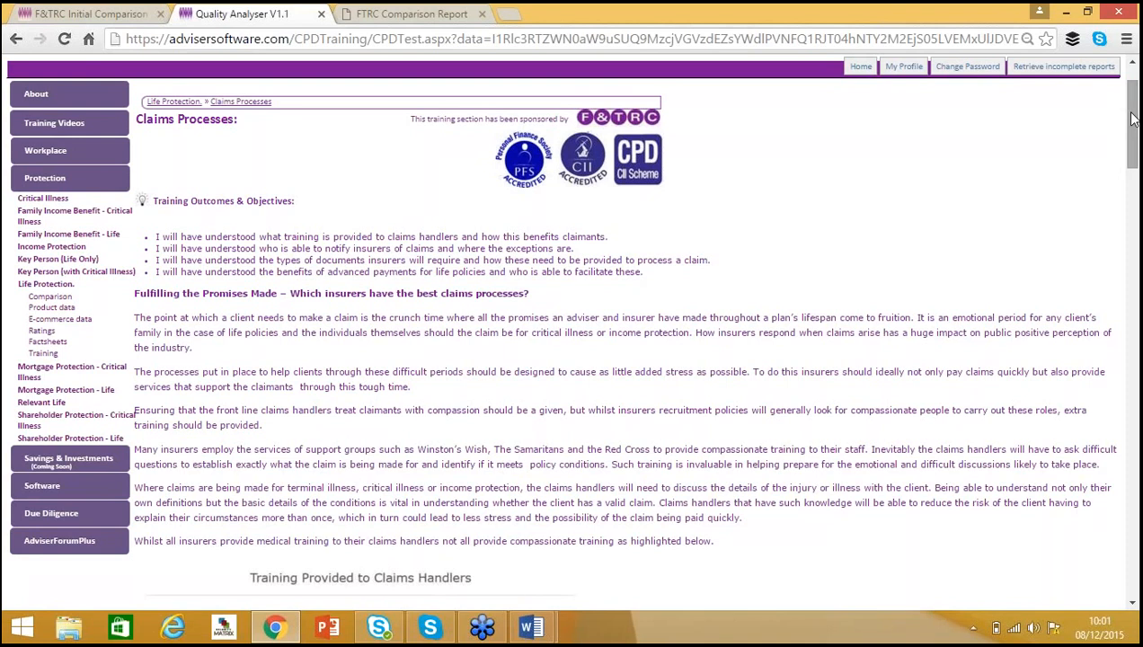
left_click_drag(1133, 117, 1132, 447)
left_click_drag(1132, 486, 1134, 540)
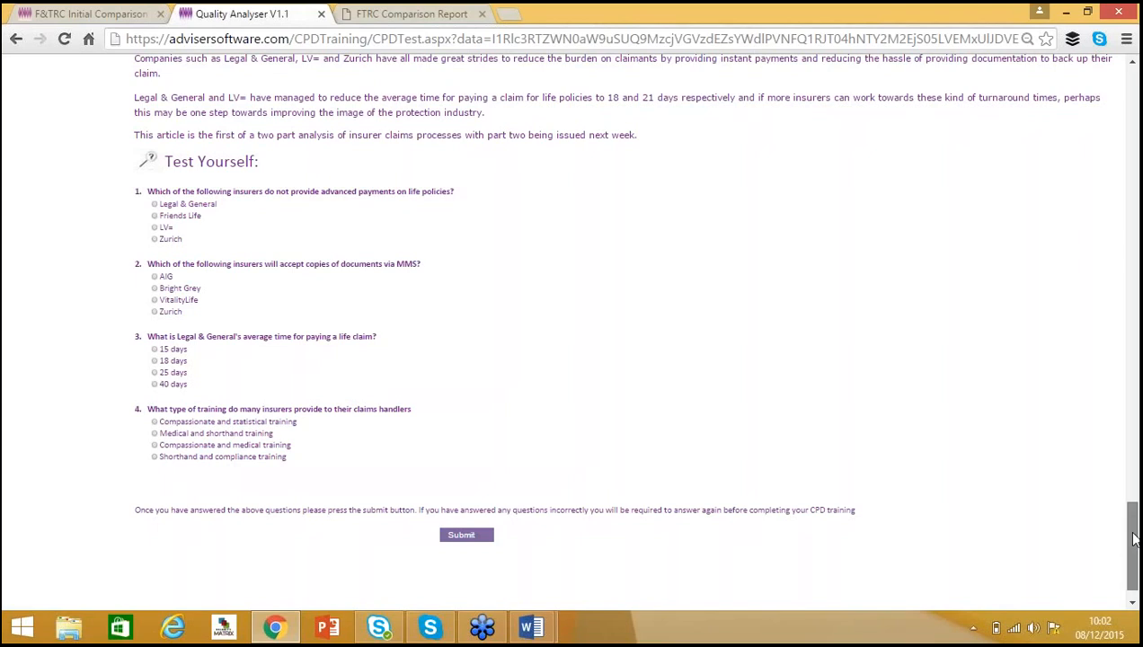
left_click_drag(1134, 538, 1134, 79)
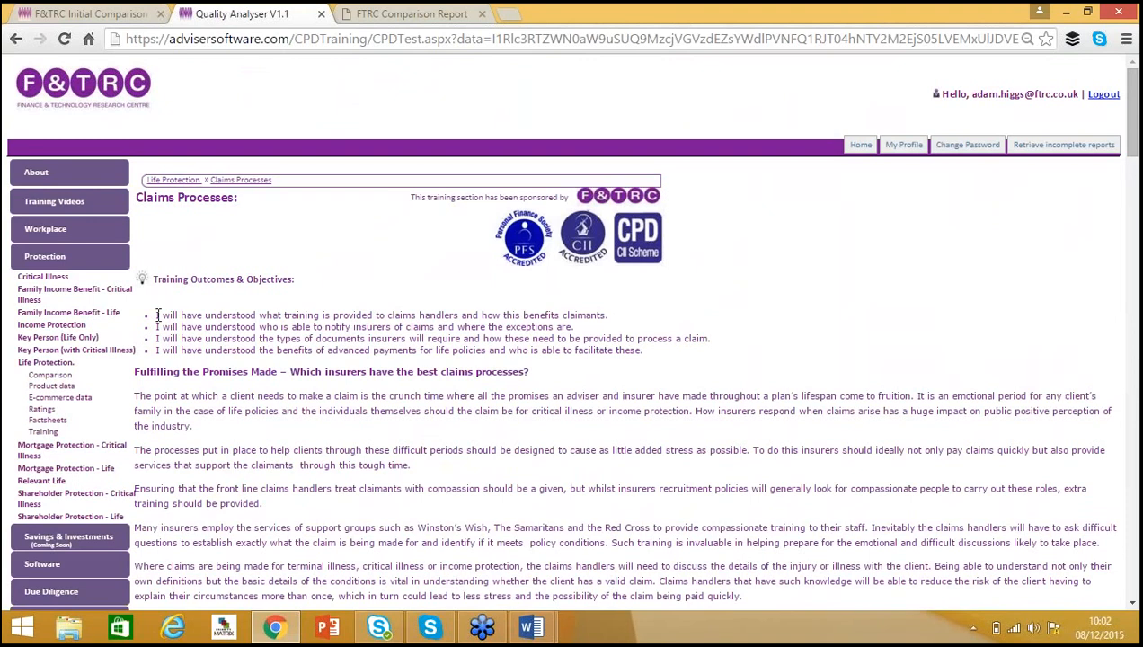
left_click_drag(158, 316, 608, 340)
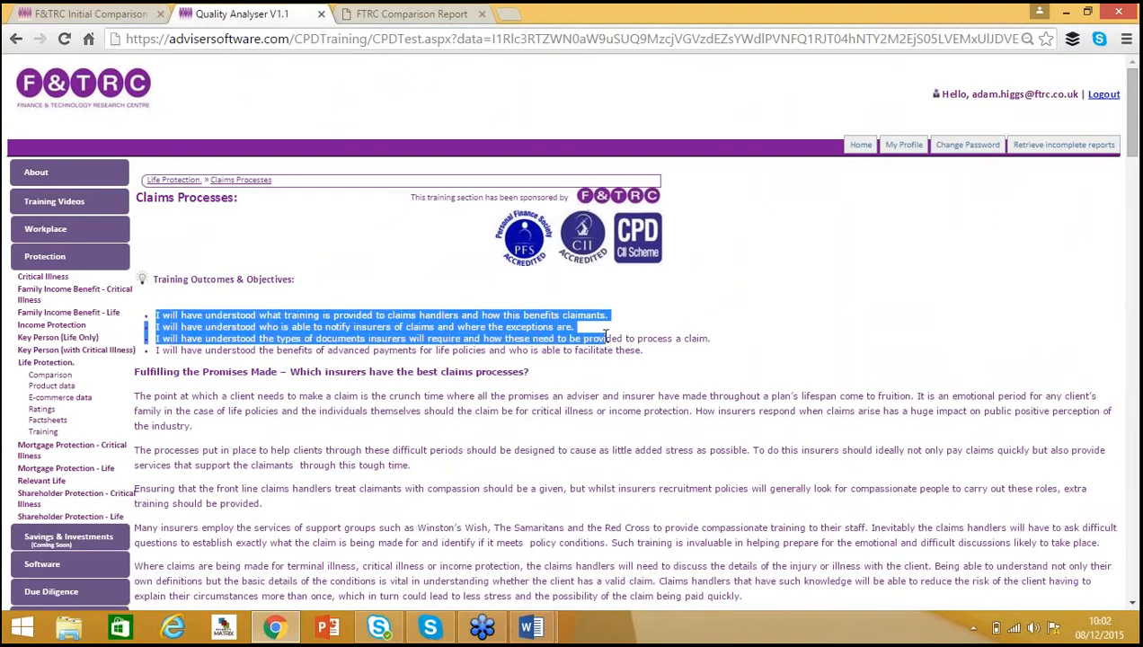
left_click(605, 338)
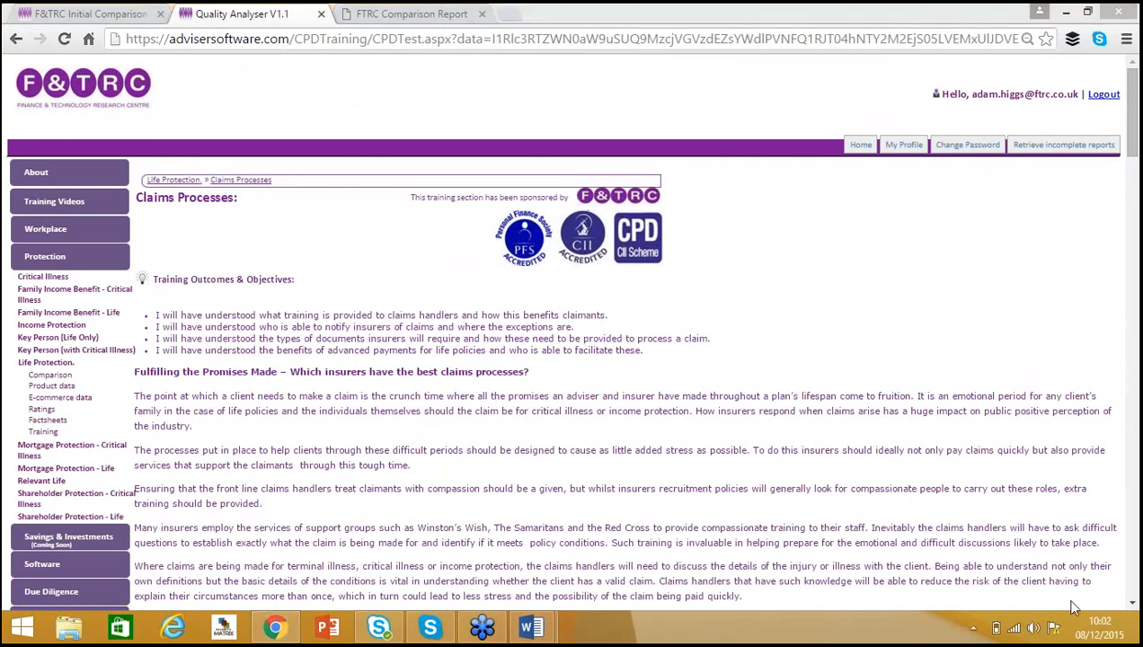